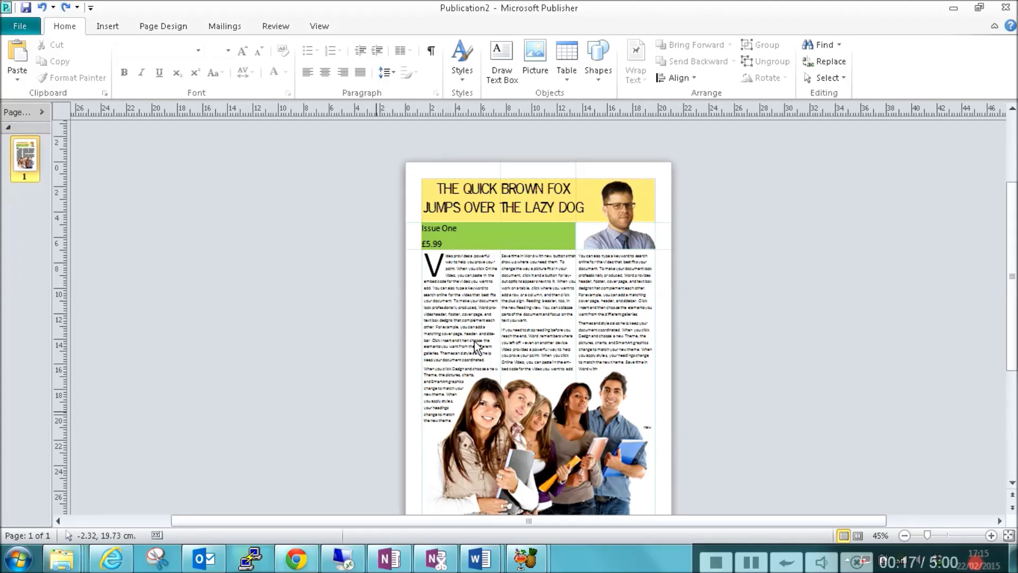
Check the existing portrait photo, heading text box and students group photo on the page.
{"action": "left_click", "coordinate": [626, 236]}
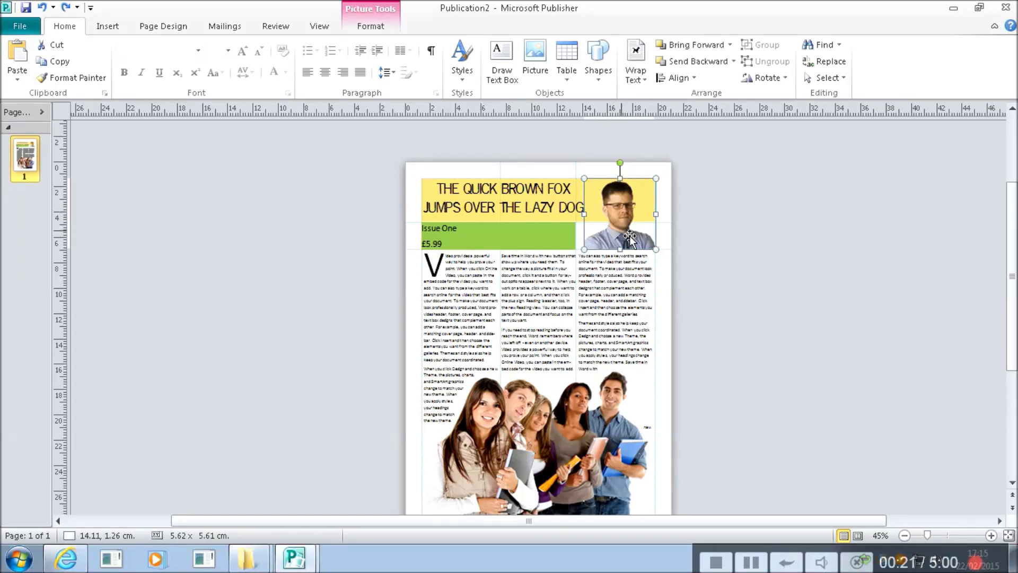
{"action": "left_click", "coordinate": [520, 208]}
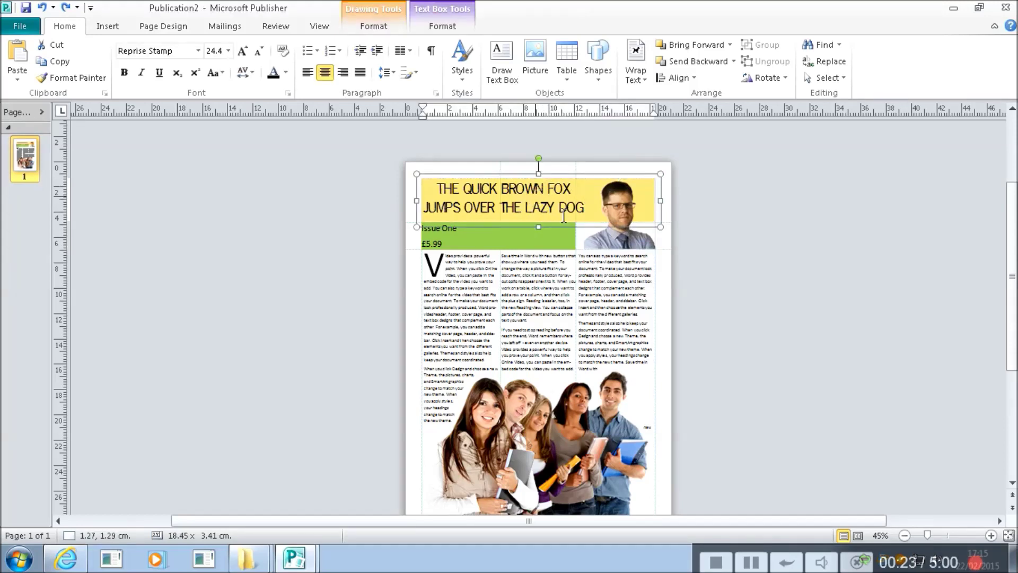
{"action": "left_click", "coordinate": [508, 467]}
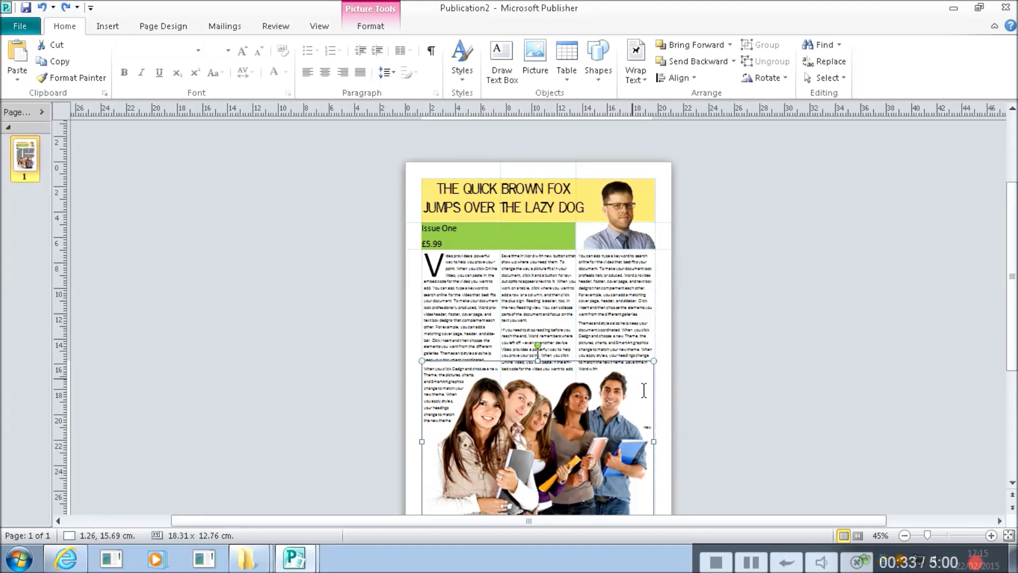
{"action": "left_click", "coordinate": [371, 334]}
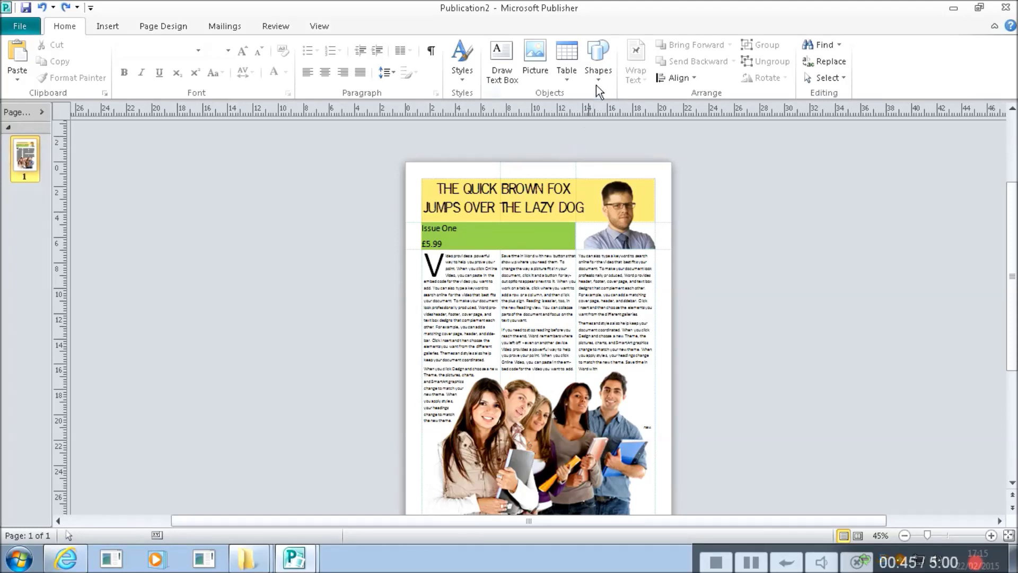
Insert the University-of-Gloucesters-008 campus photo from the Pictures library.
{"action": "left_click", "coordinate": [542, 68]}
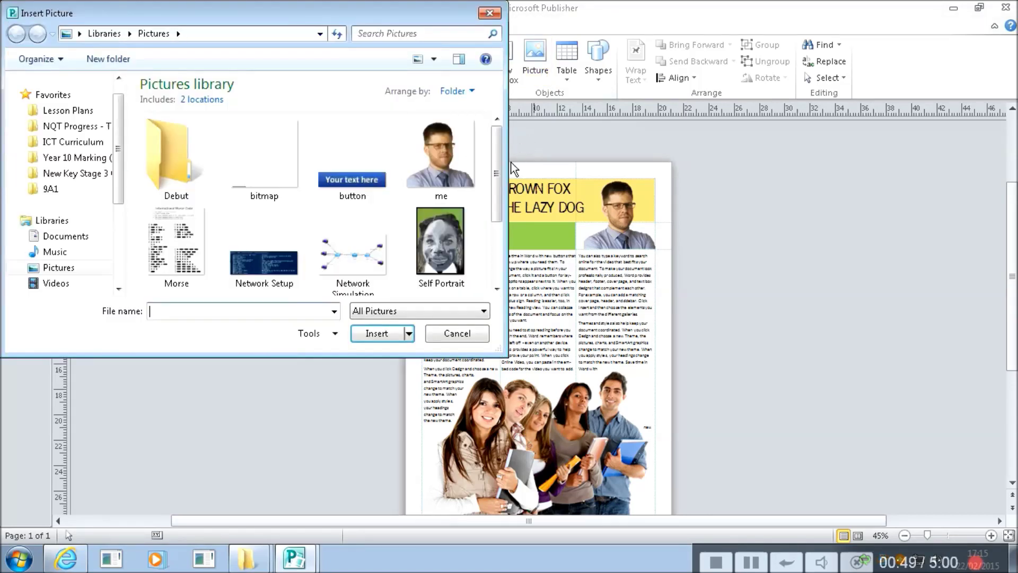
{"action": "scroll", "coordinate": [496, 185], "scroll_direction": "down", "scroll_amount": 2}
{"action": "left_click", "coordinate": [186, 262]}
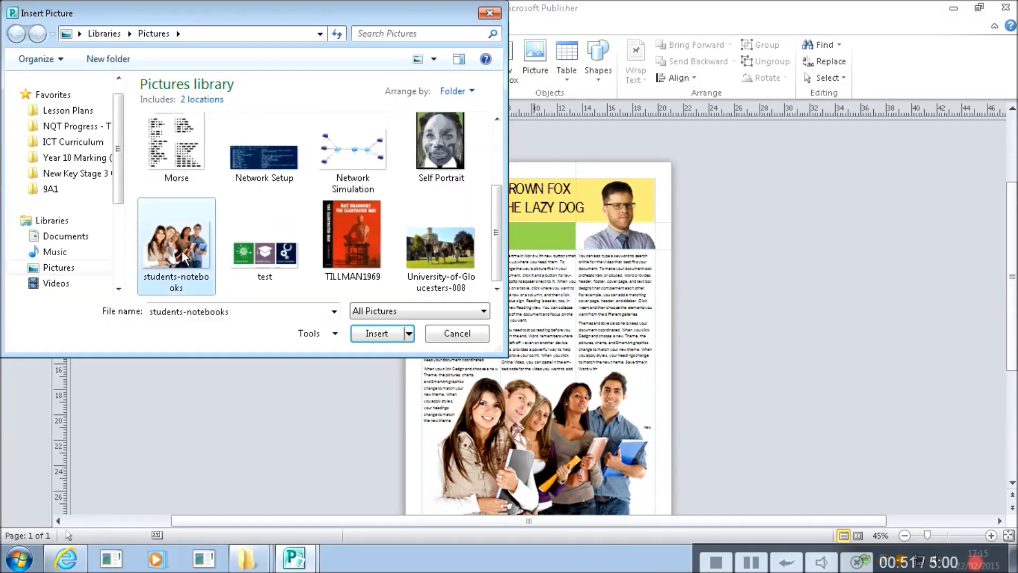
{"action": "left_click", "coordinate": [447, 255]}
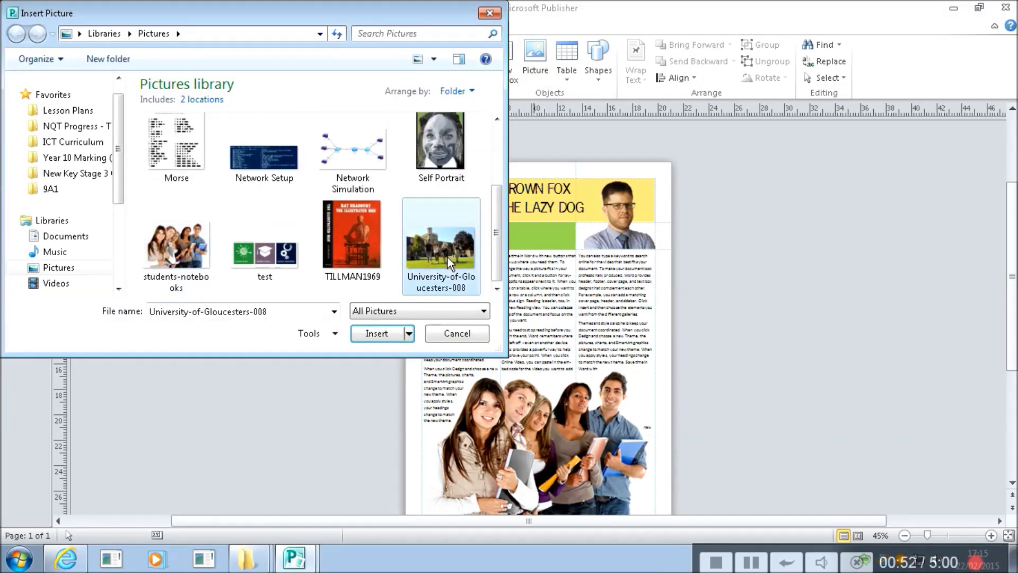
{"action": "left_click", "coordinate": [389, 341]}
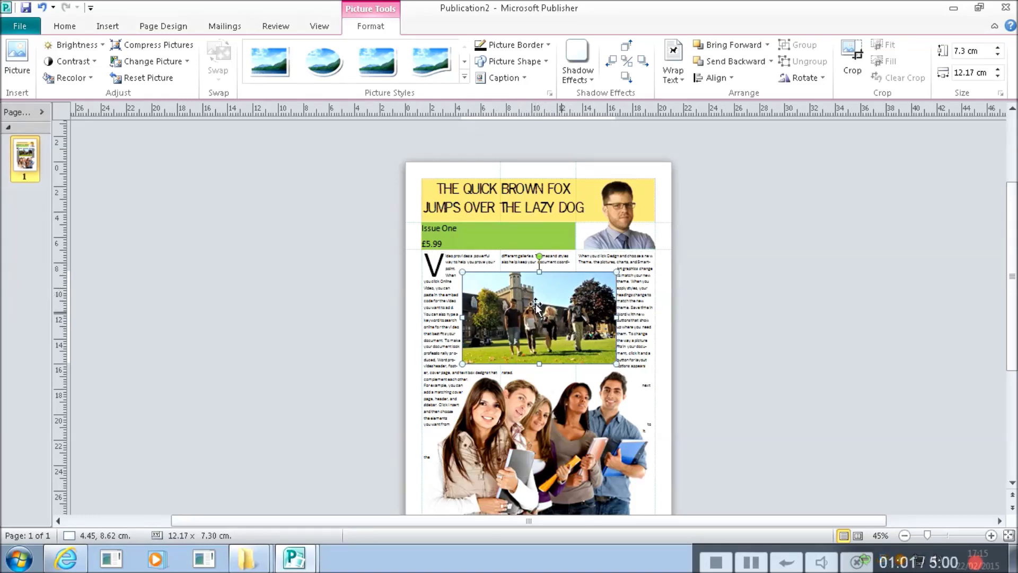
Send the campus photo to back and nudge it into place within the article columns.
{"action": "left_click", "coordinate": [777, 71]}
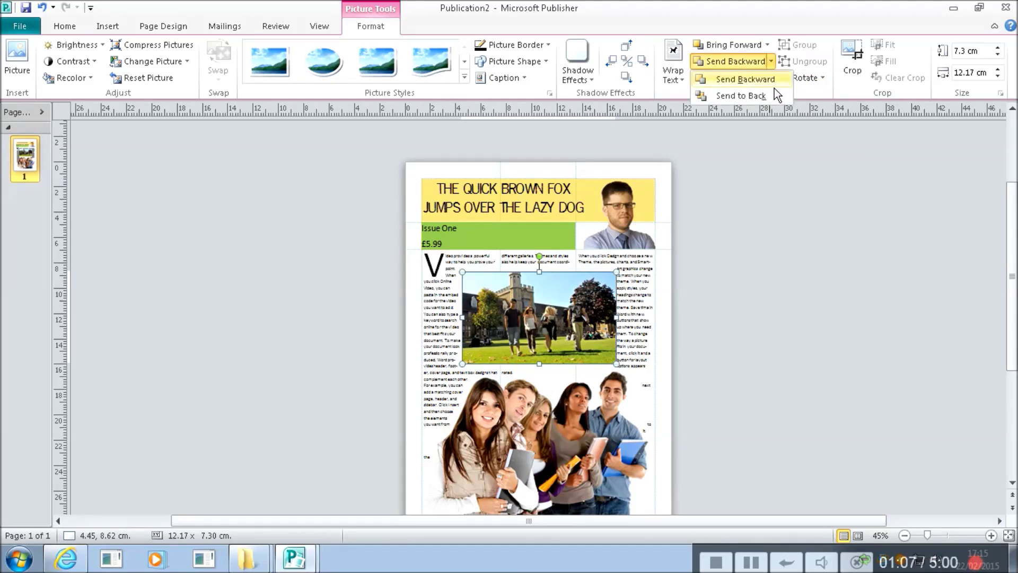
{"action": "left_click", "coordinate": [747, 105]}
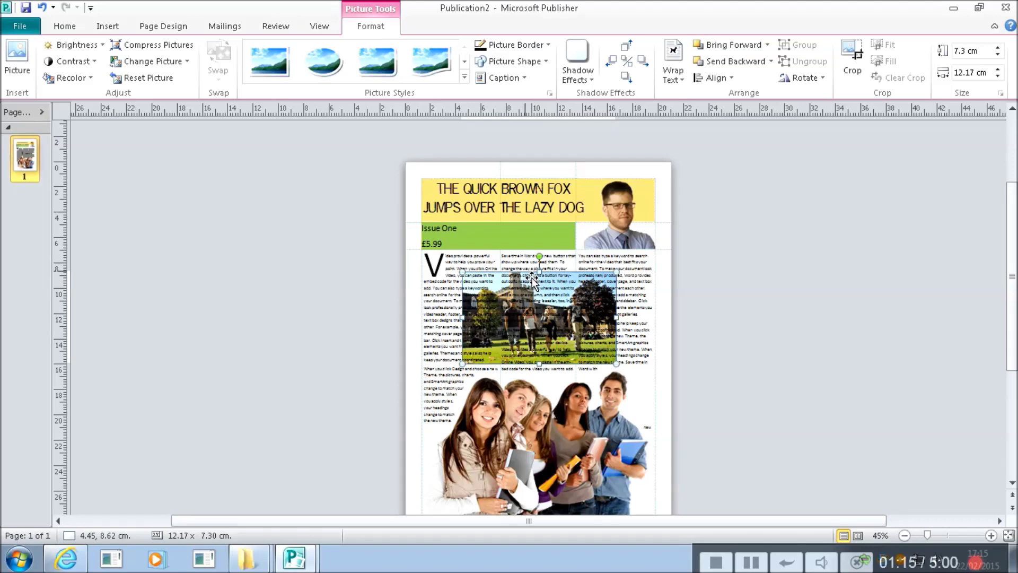
{"action": "mouse_move", "coordinate": [532, 276]}
{"action": "left_mouse_down"}
{"action": "mouse_move", "coordinate": [448, 286]}
{"action": "mouse_move", "coordinate": [530, 284]}
{"action": "left_mouse_up"}
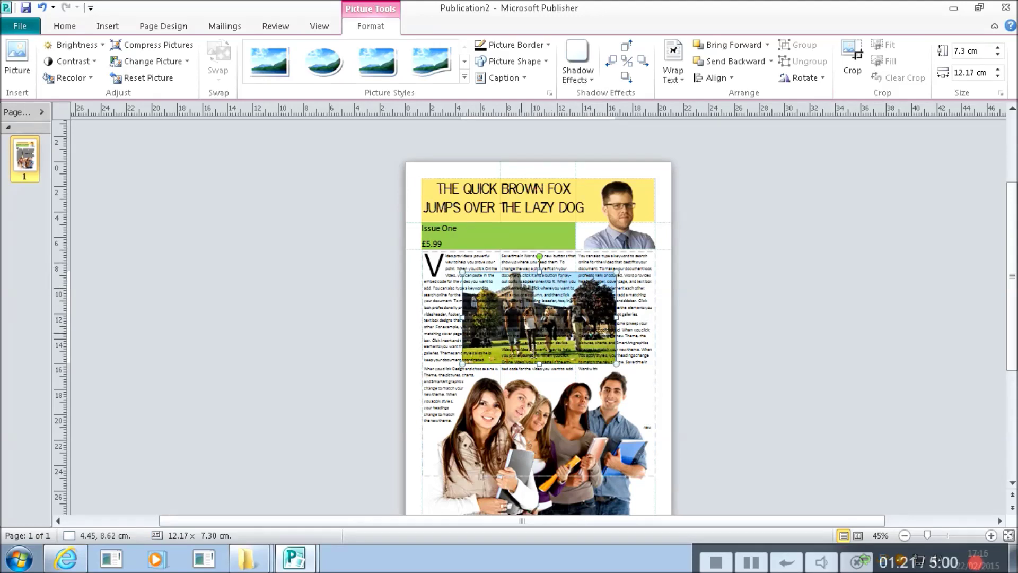
{"action": "left_click", "coordinate": [731, 336]}
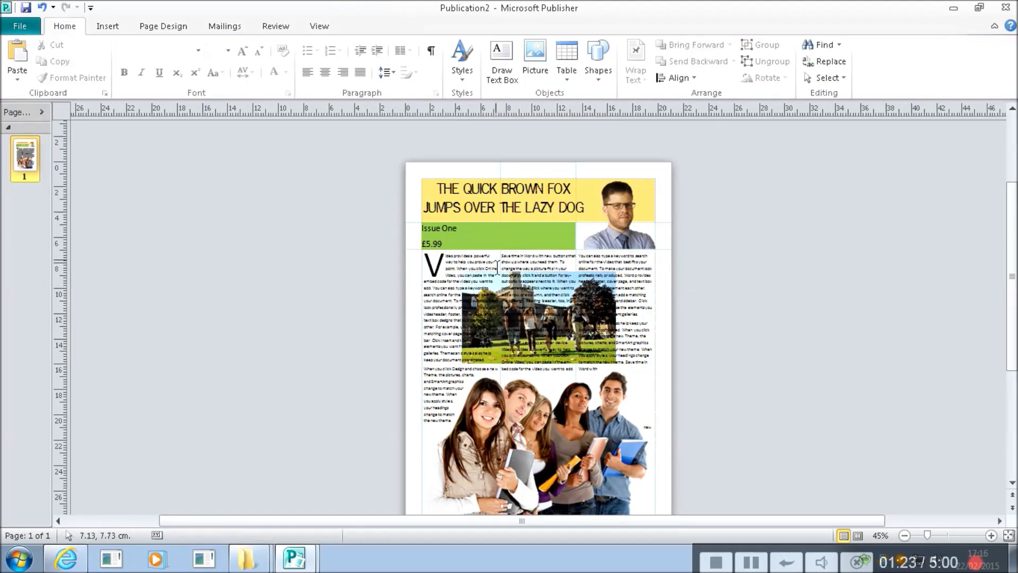
Select the campus photo hidden behind the article text box with a marquee.
{"action": "left_click", "coordinate": [514, 316]}
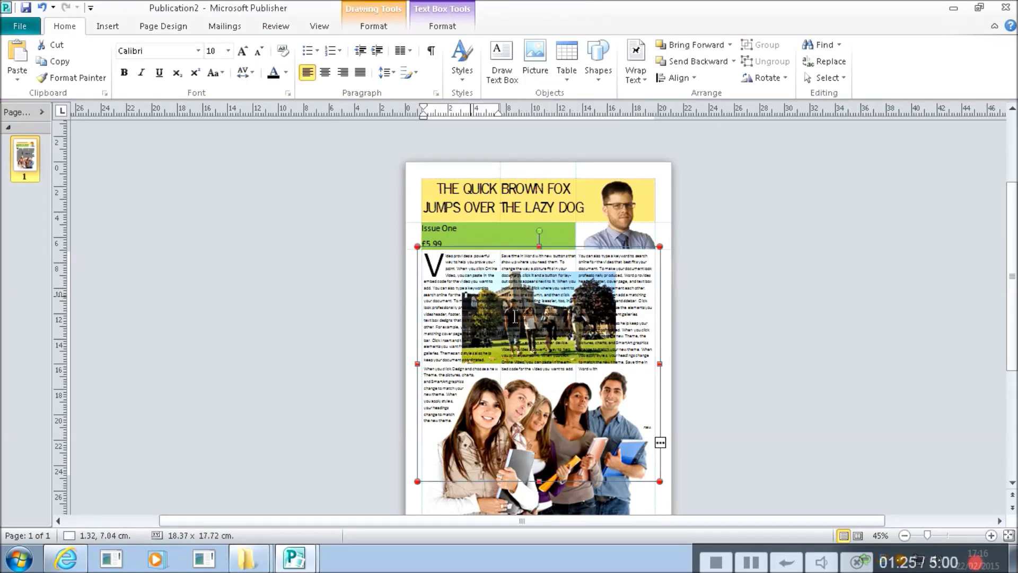
{"action": "left_click", "coordinate": [737, 334]}
{"action": "left_click_drag", "start_coordinate": [389, 264], "coordinate": [500, 326]}
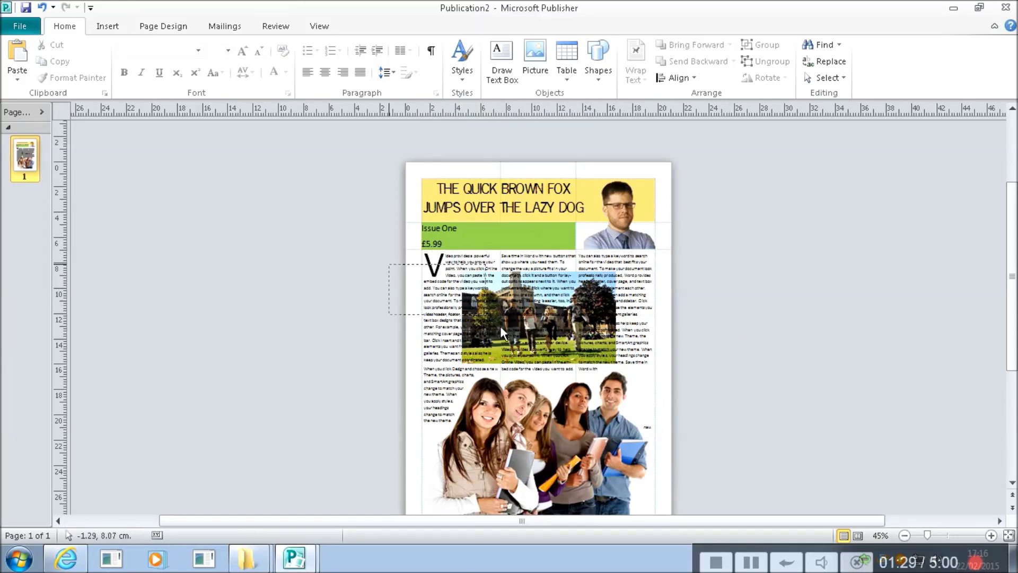
{"action": "left_click_drag", "start_coordinate": [579, 363], "coordinate": [675, 390]}
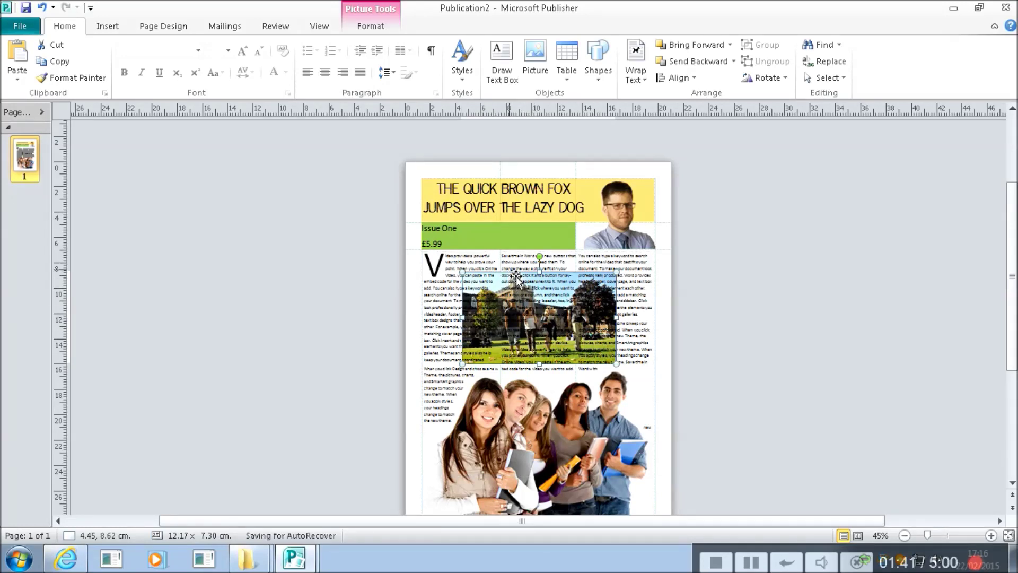
Move the campus photo down-left, aligning its tilted edge with the column guide.
{"action": "left_click_drag", "start_coordinate": [488, 275], "coordinate": [452, 307]}
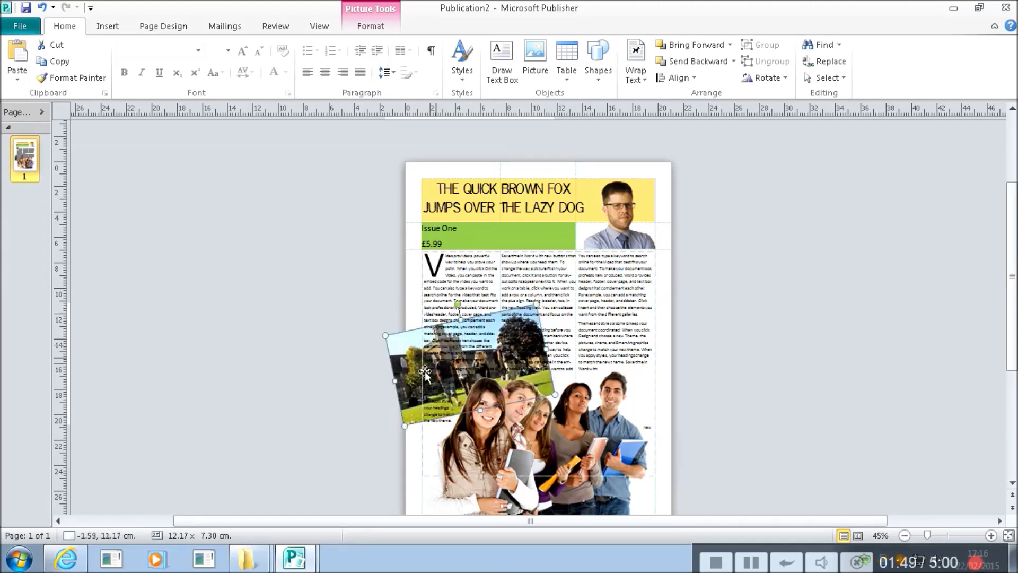
{"action": "left_click_drag", "start_coordinate": [423, 359], "coordinate": [423, 360]}
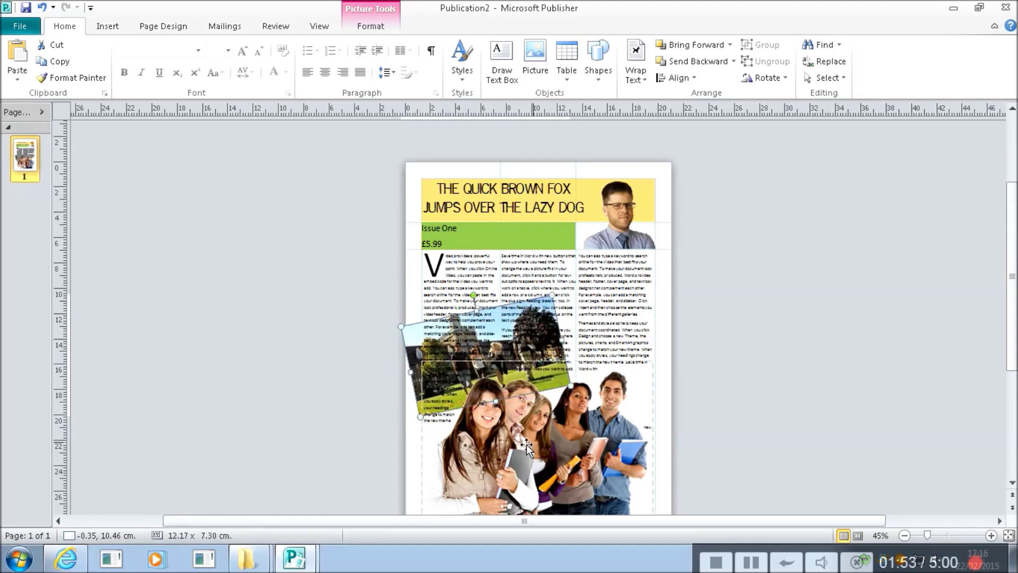
{"action": "left_click", "coordinate": [705, 441]}
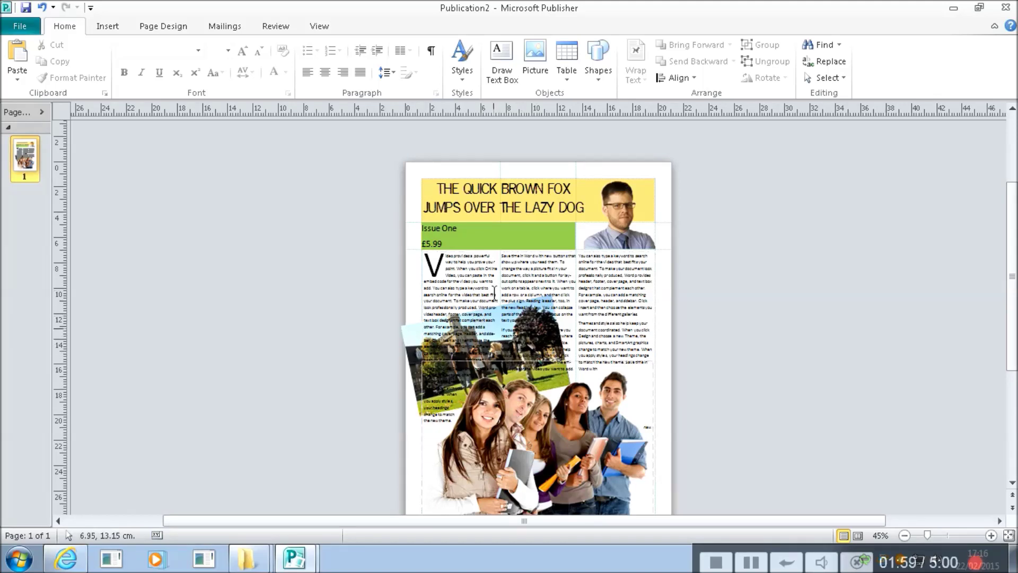
Check the tilted campus photo's placement and end with the article text box selected.
{"action": "left_click", "coordinate": [418, 357]}
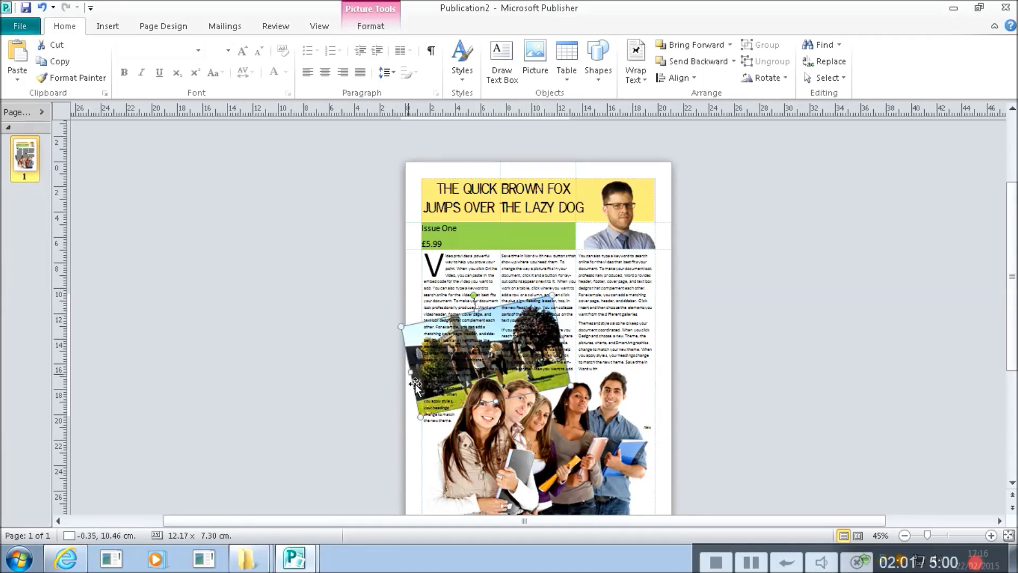
{"action": "left_click", "coordinate": [386, 410]}
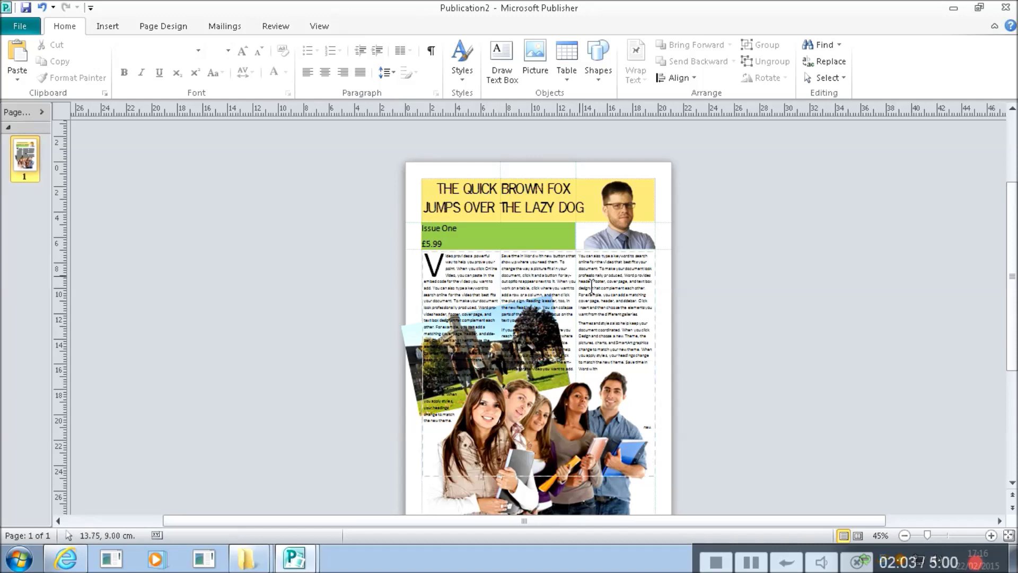
{"action": "left_click", "coordinate": [509, 304]}
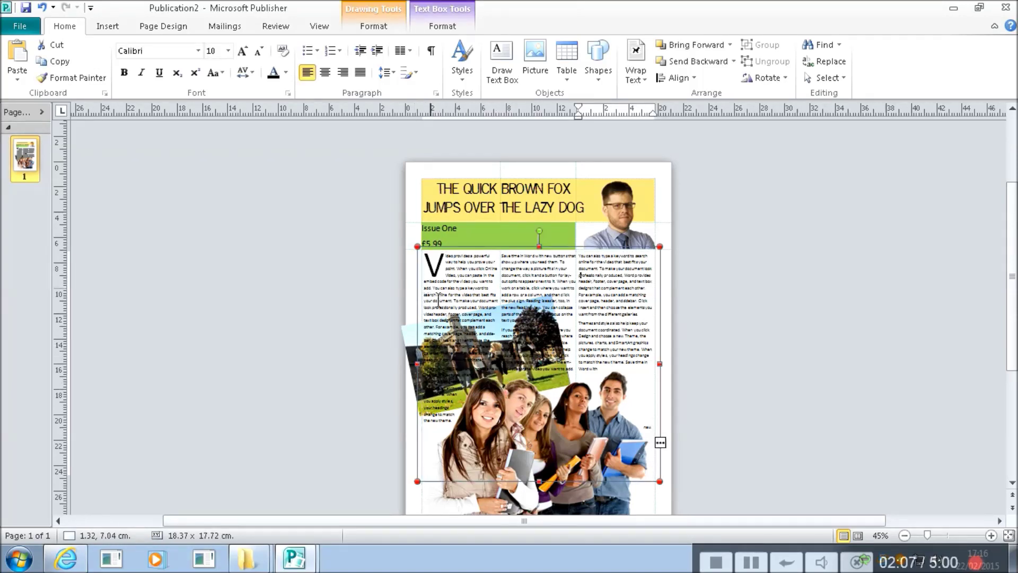
{"action": "left_click", "coordinate": [427, 350]}
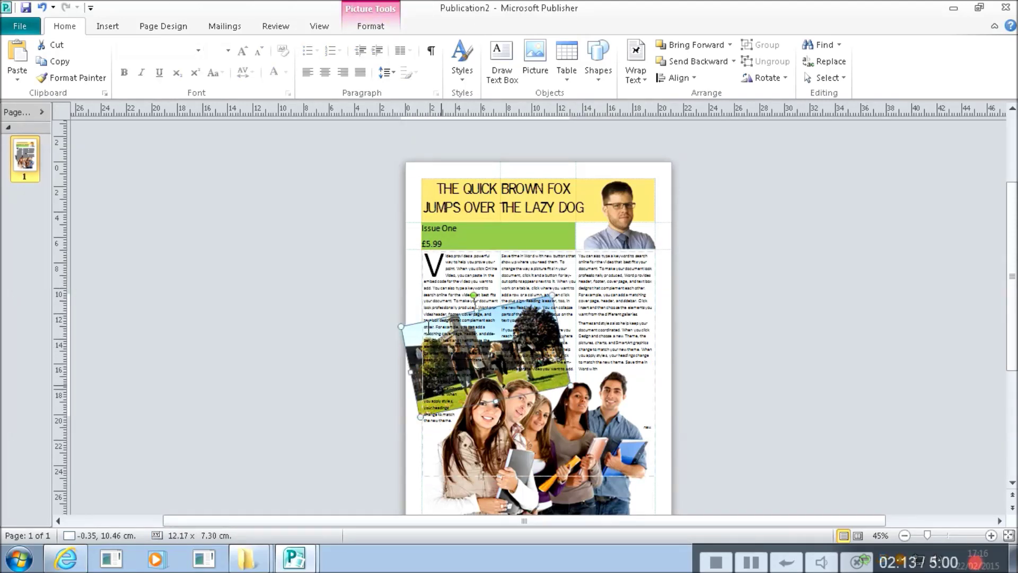
{"action": "left_click", "coordinate": [433, 301]}
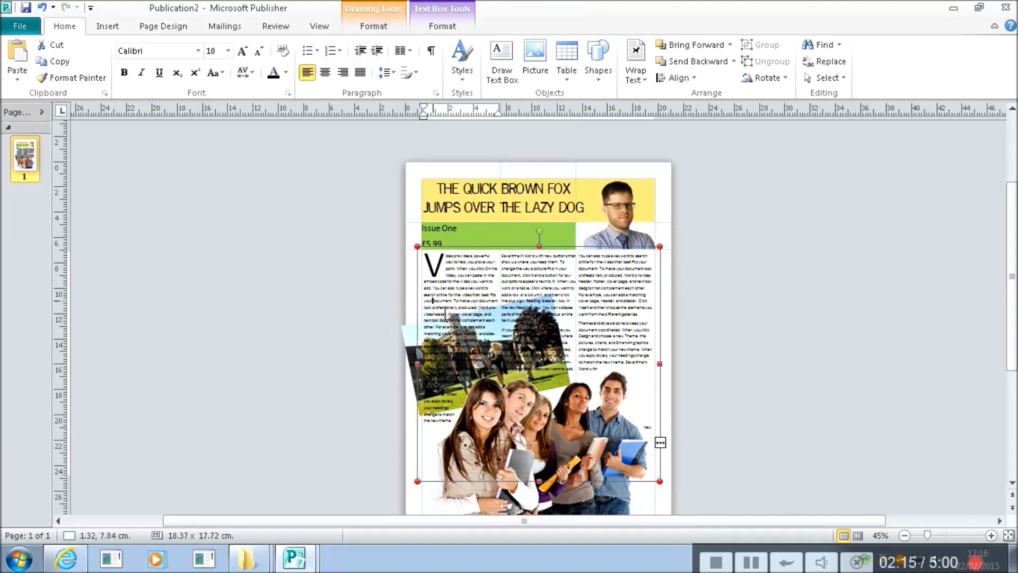
Set the article text box's Fill Color to white in Format Text Box.
{"action": "right_click", "coordinate": [431, 306]}
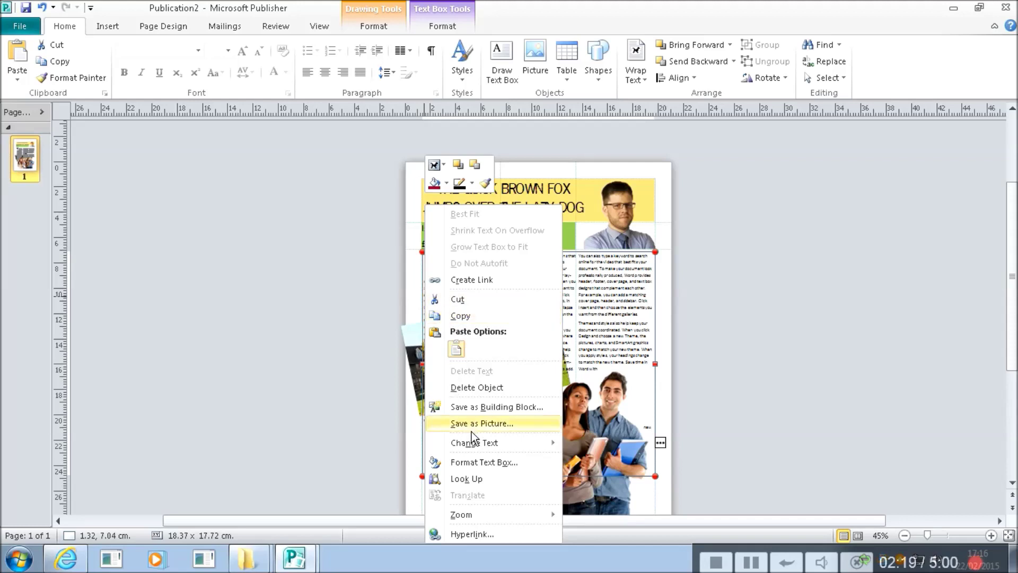
{"action": "left_click", "coordinate": [517, 466]}
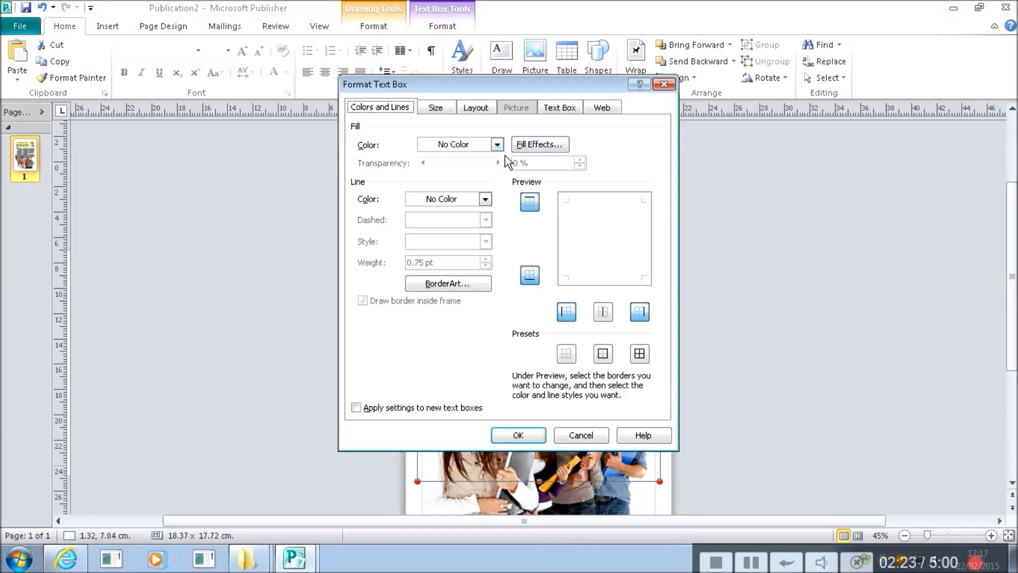
{"action": "left_click", "coordinate": [497, 144]}
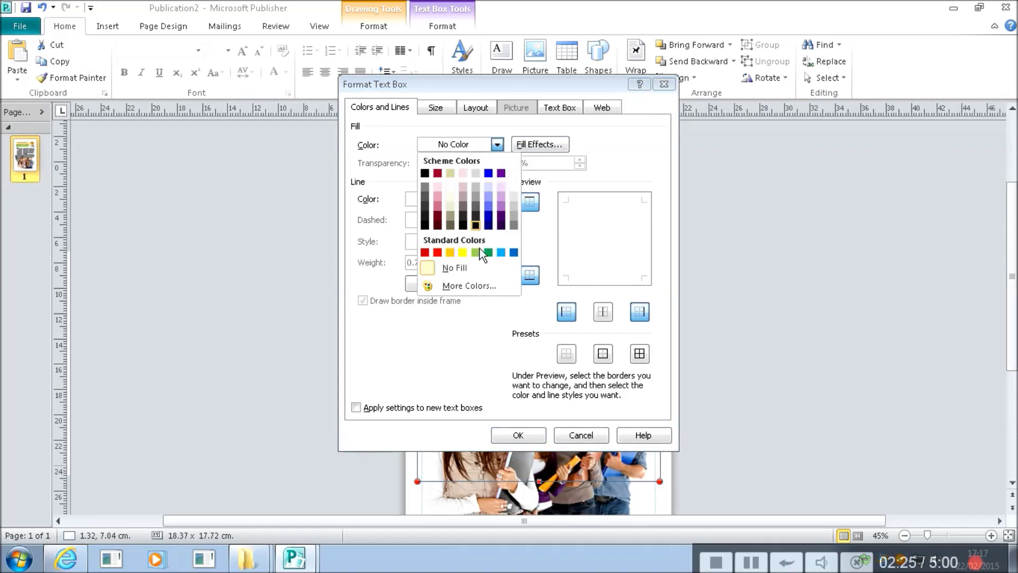
{"action": "left_click", "coordinate": [516, 187]}
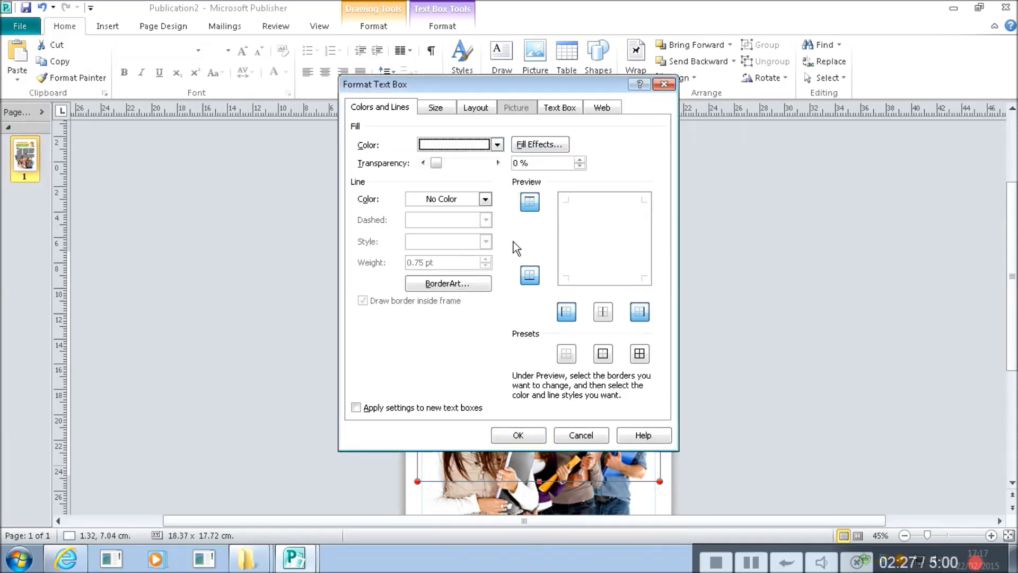
{"action": "left_click", "coordinate": [528, 441]}
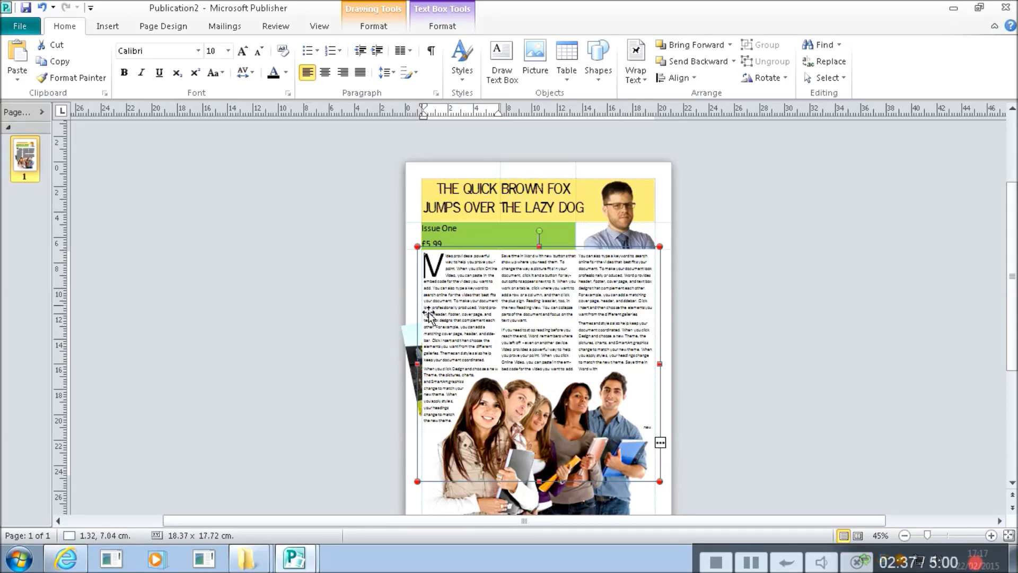
Set the article text box's white fill transparency to about 32%.
{"action": "right_click", "coordinate": [436, 316]}
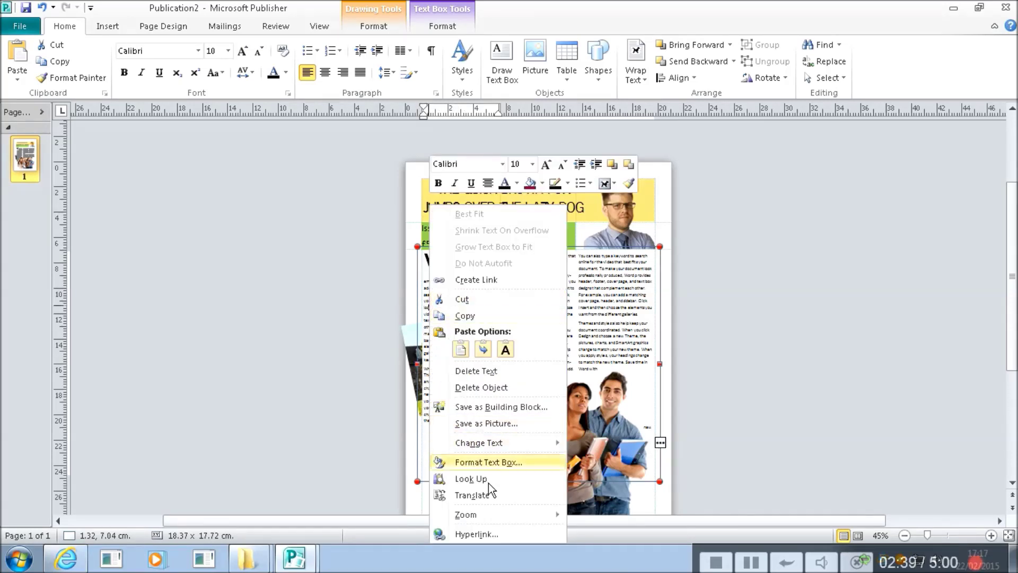
{"action": "left_click", "coordinate": [516, 466]}
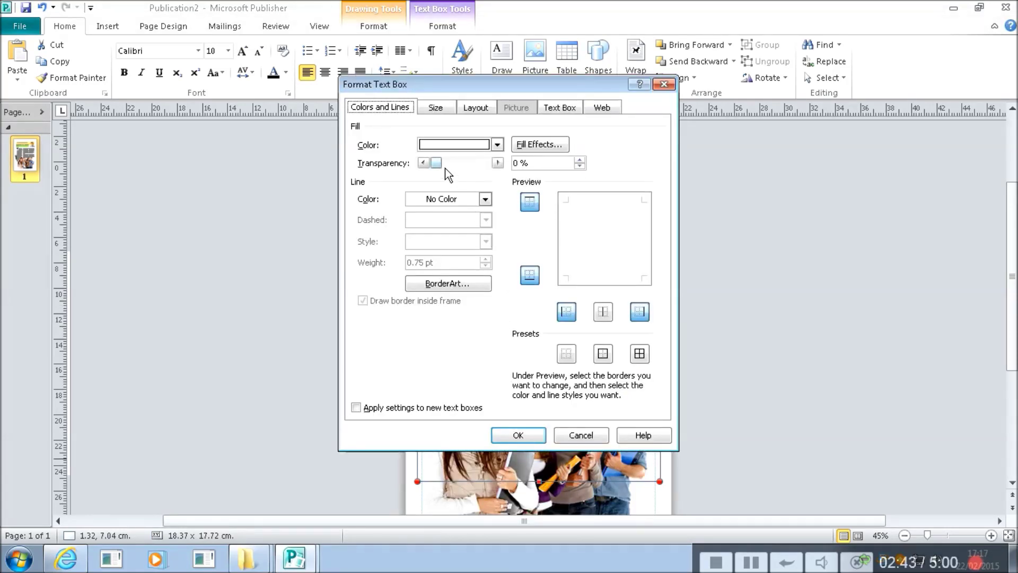
{"action": "left_click_drag", "start_coordinate": [459, 167], "coordinate": [459, 168]}
{"action": "left_click", "coordinate": [528, 442]}
{"action": "left_click", "coordinate": [723, 435]}
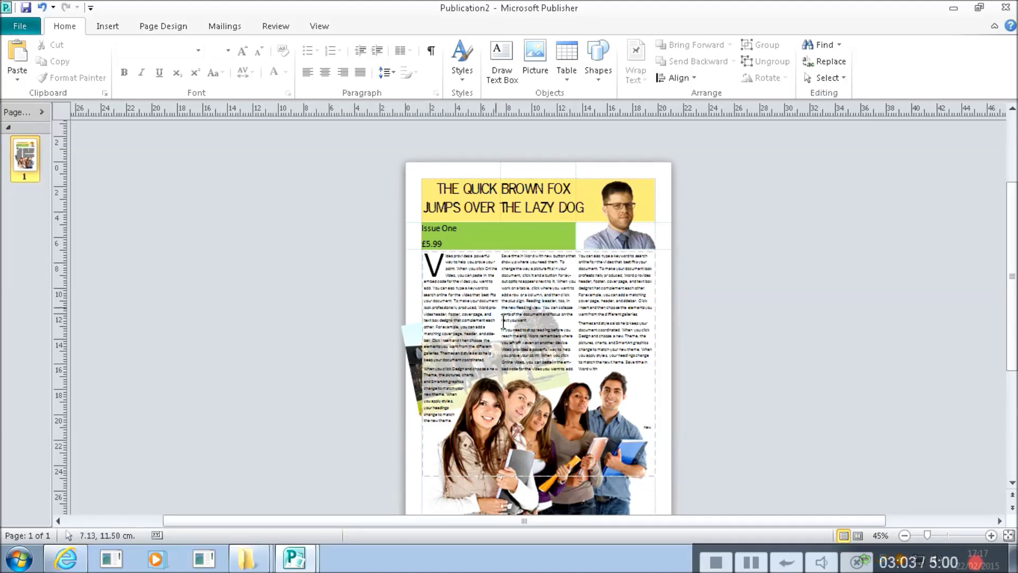
{"action": "key", "text": "F9"}
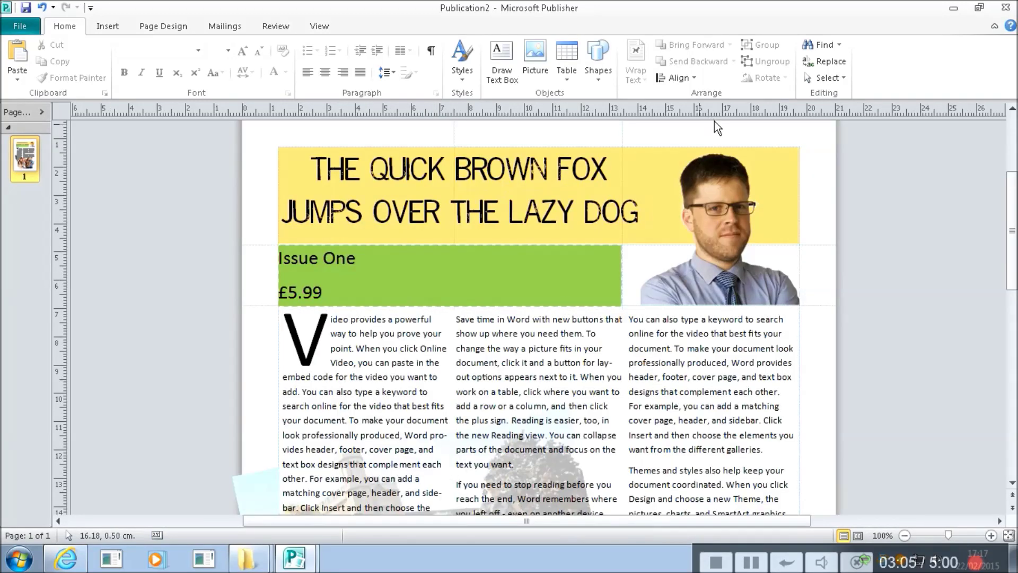
{"action": "scroll", "coordinate": [530, 318], "scroll_direction": "down", "scroll_amount": 6}
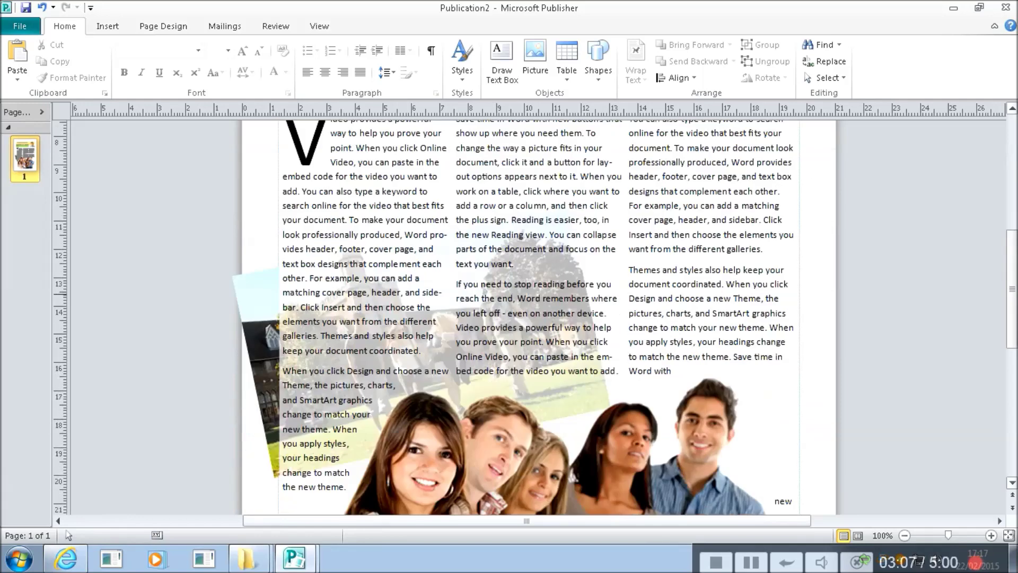
{"action": "scroll", "coordinate": [530, 318], "scroll_direction": "down", "scroll_amount": 3}
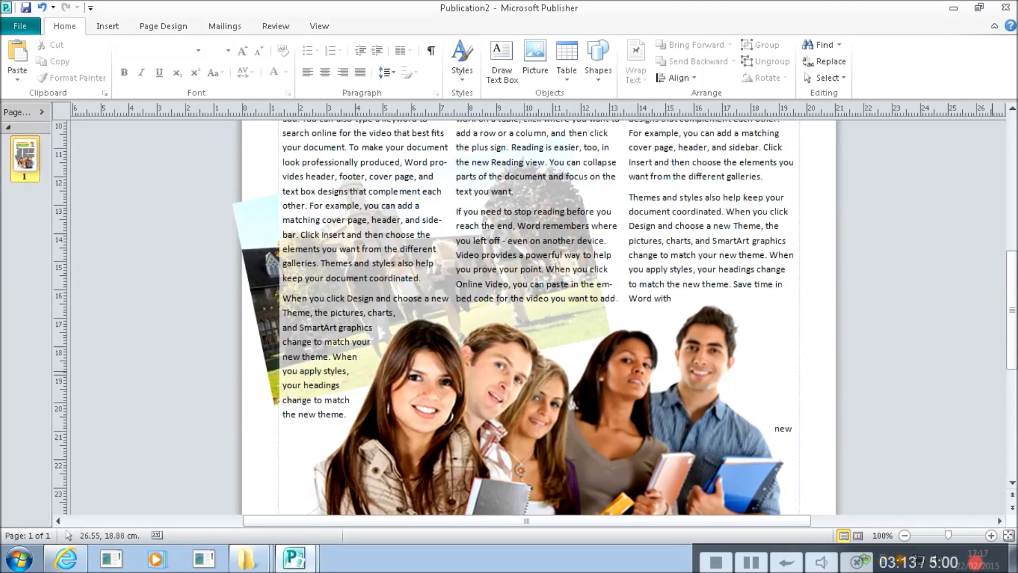
{"action": "scroll", "coordinate": [1012, 307], "scroll_direction": "up", "scroll_amount": 2}
{"action": "scroll", "coordinate": [923, 318], "scroll_direction": "up", "scroll_amount": 6}
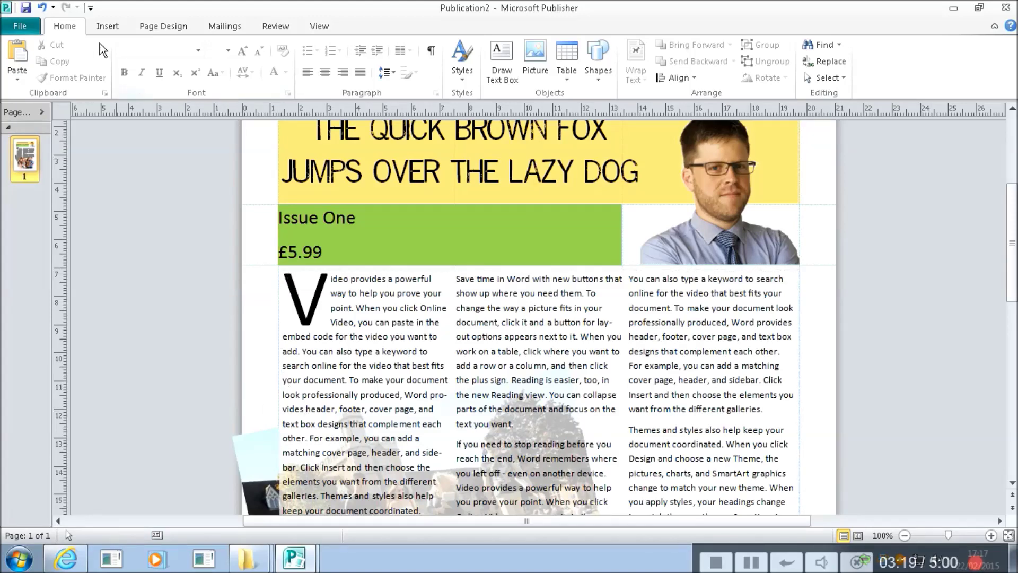
{"action": "left_click", "coordinate": [122, 31]}
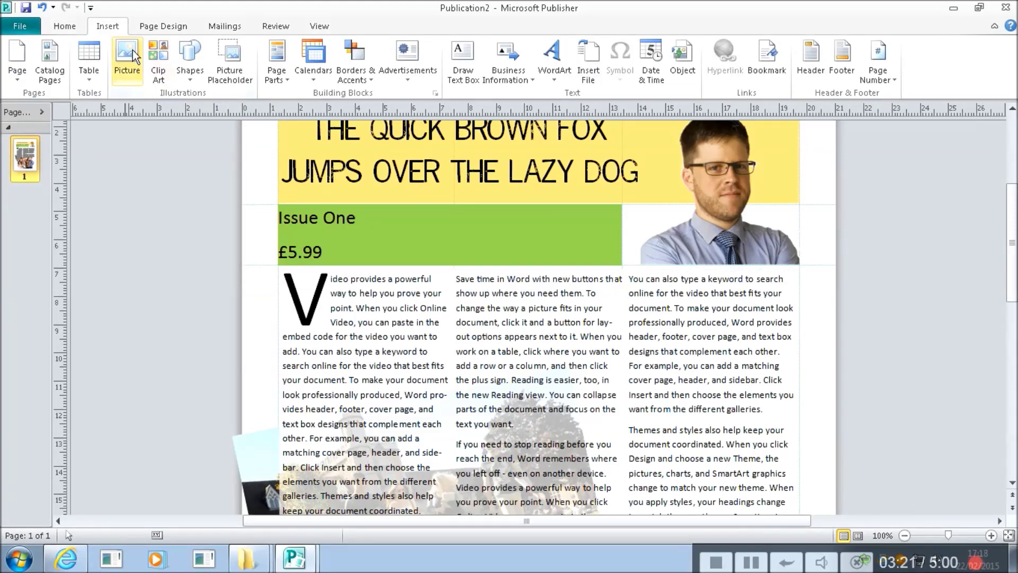
Insert the students-notebooks picture onto the page.
{"action": "left_click", "coordinate": [138, 76]}
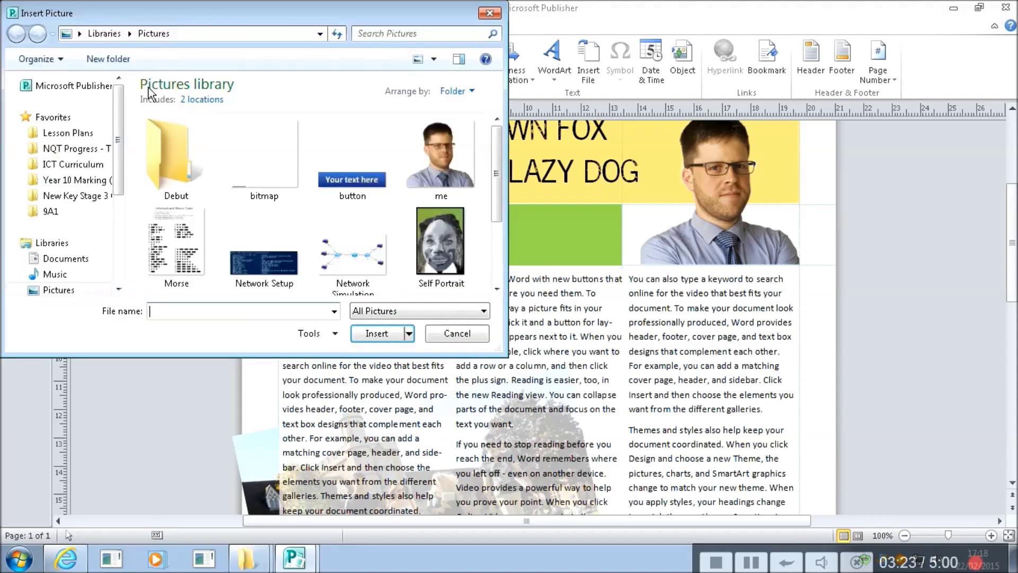
{"action": "left_click_drag", "start_coordinate": [493, 195], "coordinate": [505, 212]}
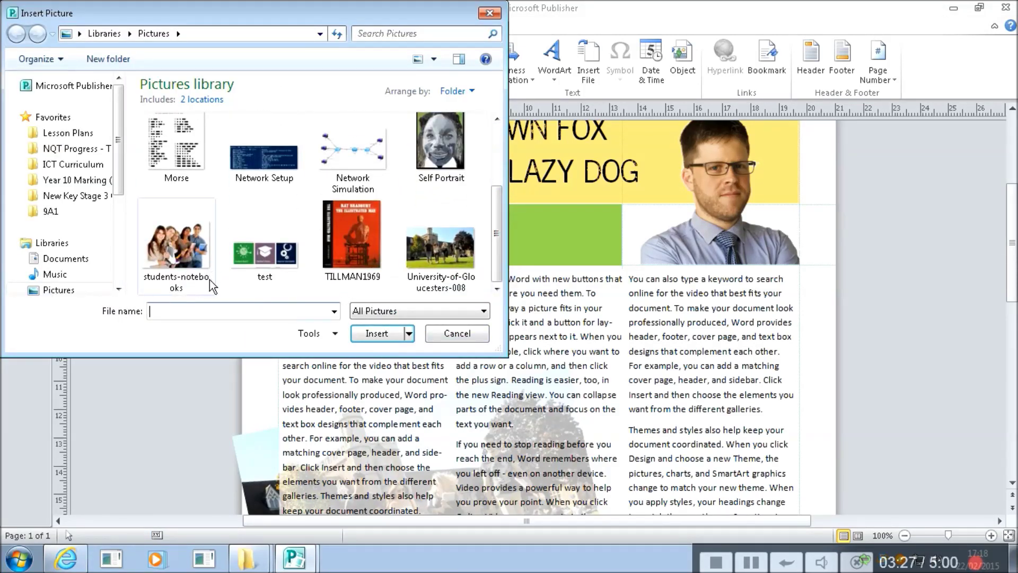
{"action": "left_click", "coordinate": [203, 261]}
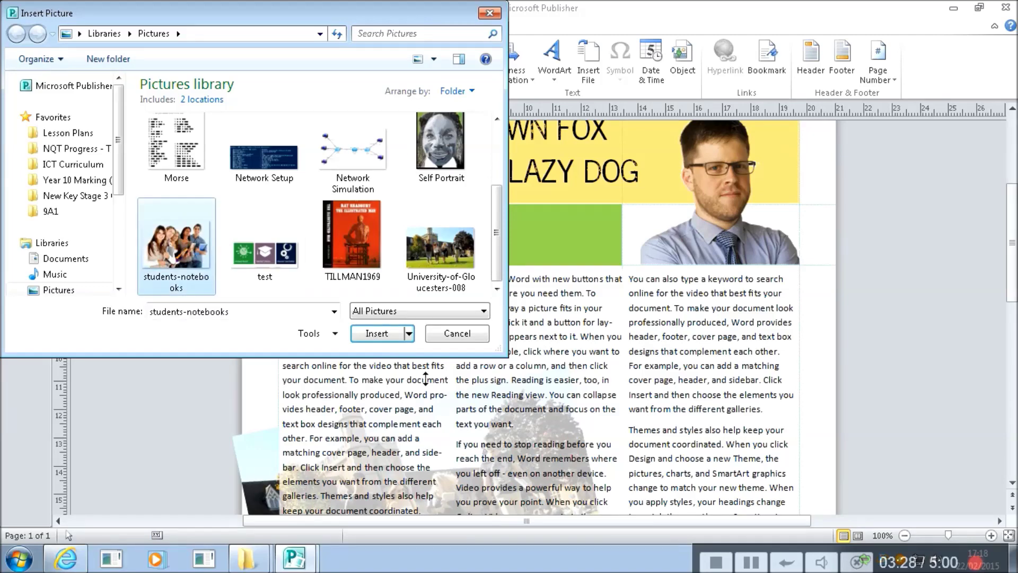
{"action": "left_click", "coordinate": [384, 337]}
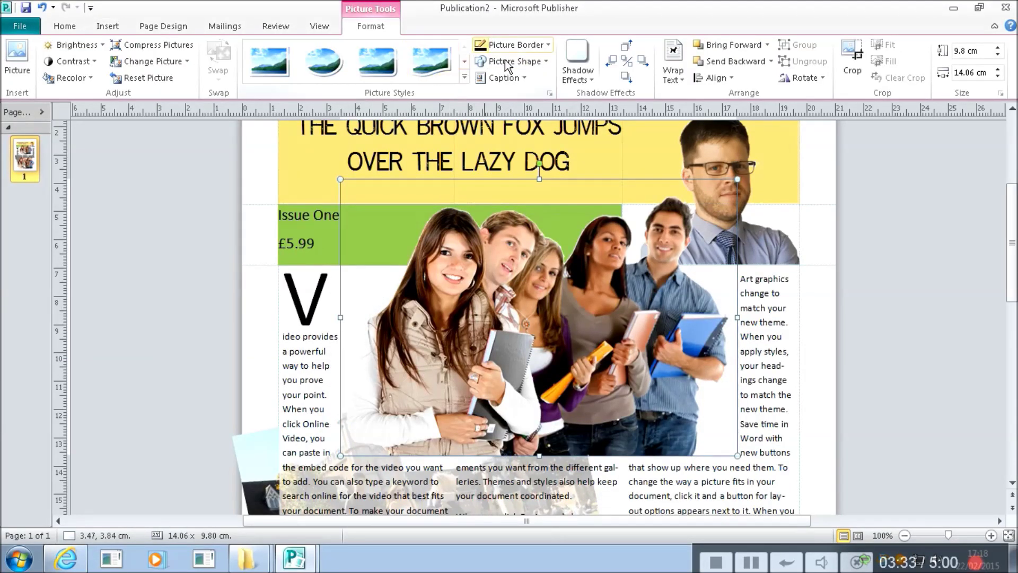
Send the students picture to back, behind the right column and past the page edge.
{"action": "left_click", "coordinate": [771, 61]}
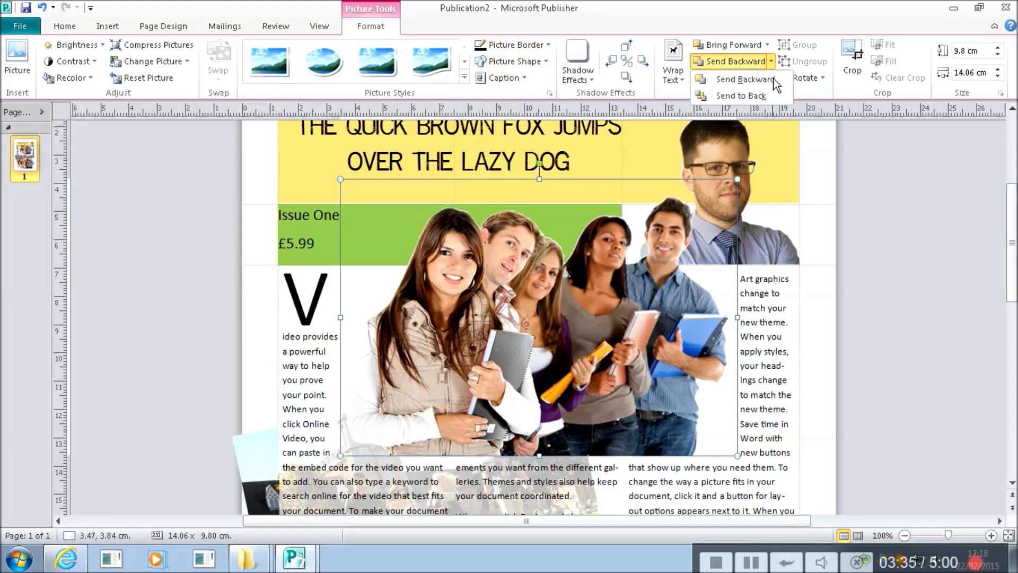
{"action": "left_click", "coordinate": [762, 97]}
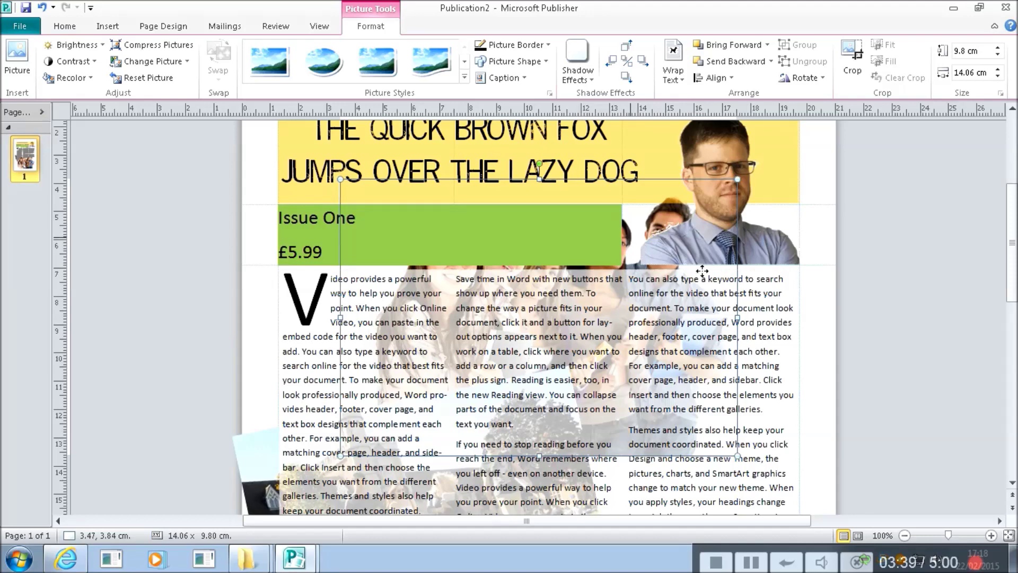
{"action": "left_click_drag", "start_coordinate": [640, 250], "coordinate": [848, 388]}
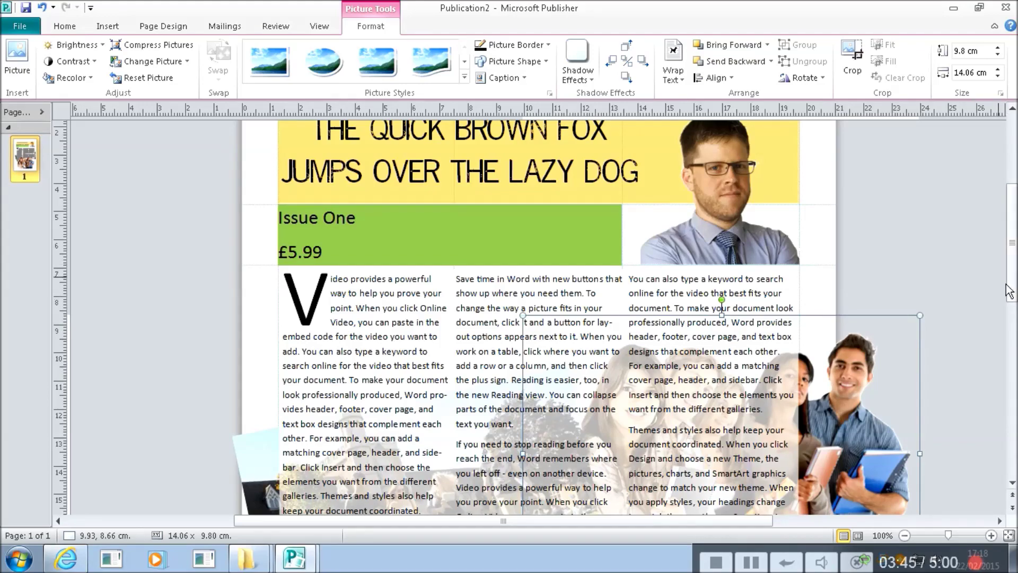
{"action": "left_click_drag", "start_coordinate": [1012, 242], "coordinate": [1011, 217]}
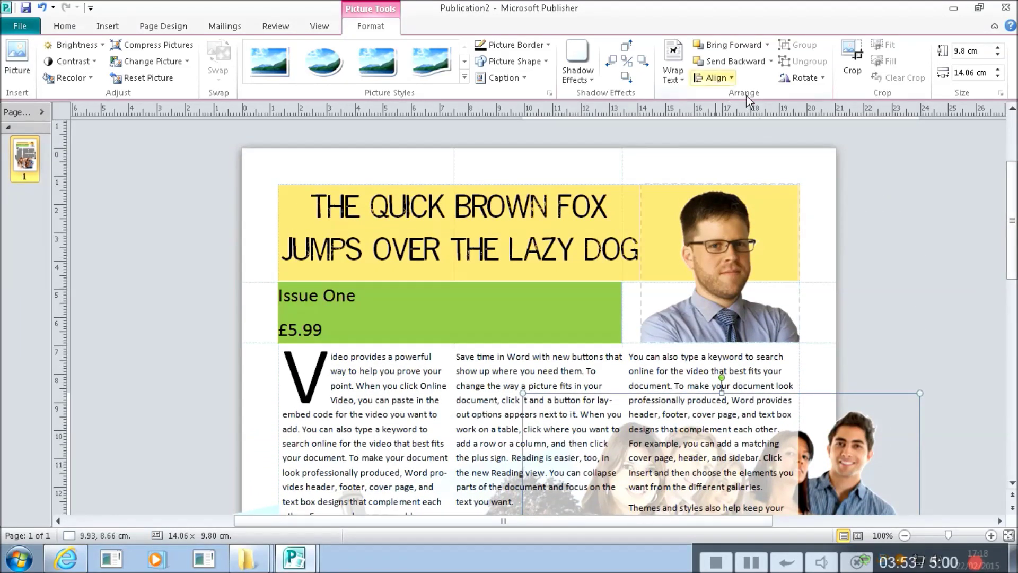
Pick the starburst seal from Stars and Banners in the Shapes gallery.
{"action": "scroll", "coordinate": [670, 171], "scroll_direction": "down", "scroll_amount": 5}
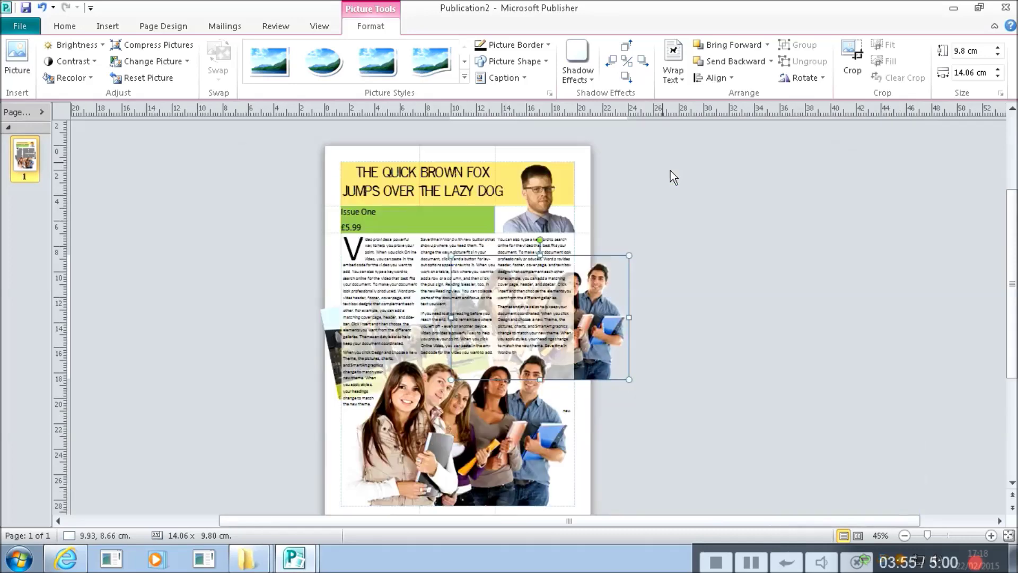
{"action": "left_click", "coordinate": [811, 333]}
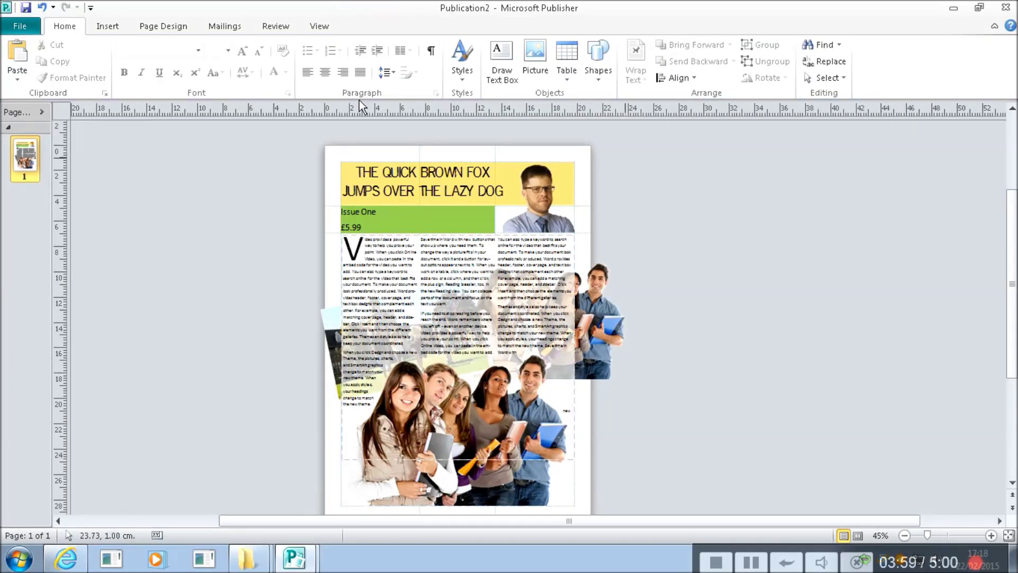
{"action": "left_click", "coordinate": [109, 27]}
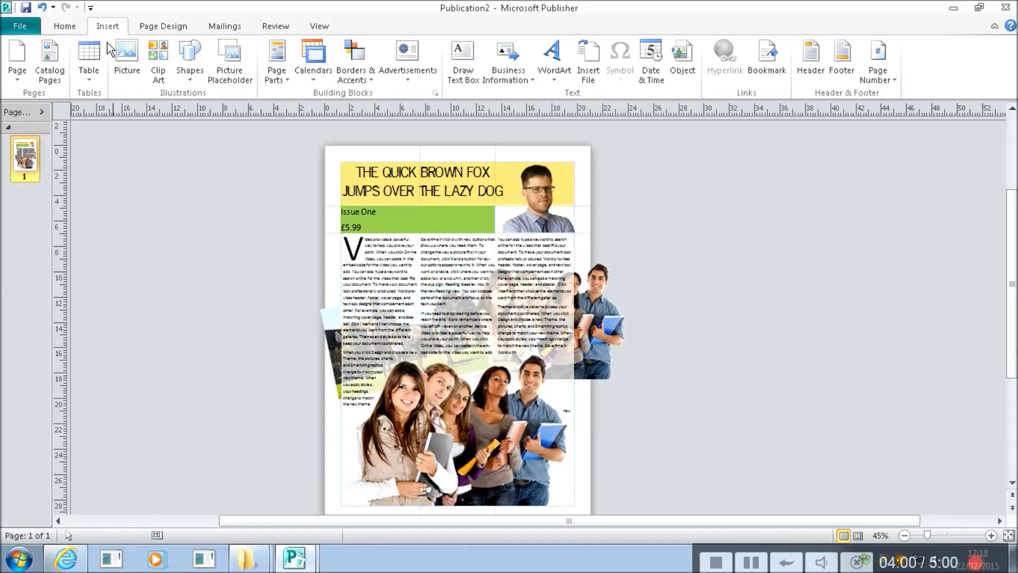
{"action": "left_click", "coordinate": [194, 75]}
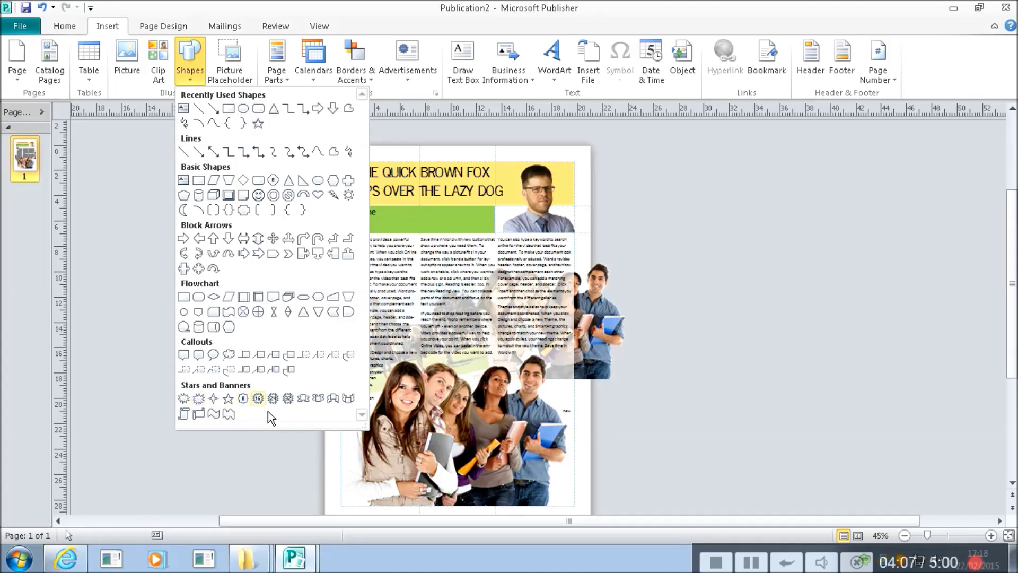
{"action": "left_click", "coordinate": [259, 399]}
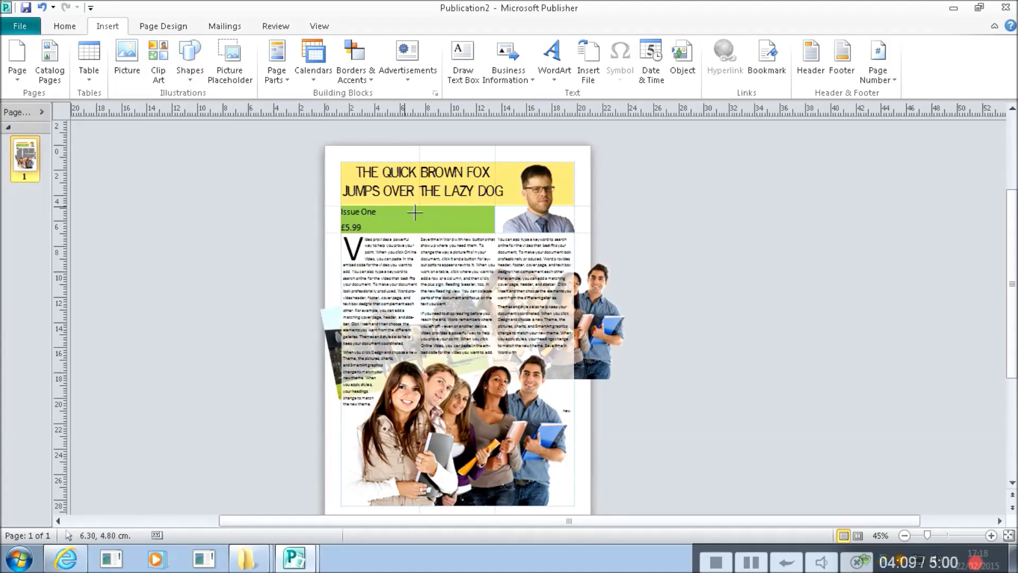
Draw a red-filled starburst atop the middle column and start adding text inside it.
{"action": "mouse_move", "coordinate": [406, 216]}
{"action": "left_mouse_down"}
{"action": "mouse_move", "coordinate": [470, 286]}
{"action": "mouse_move", "coordinate": [487, 276]}
{"action": "left_mouse_up"}
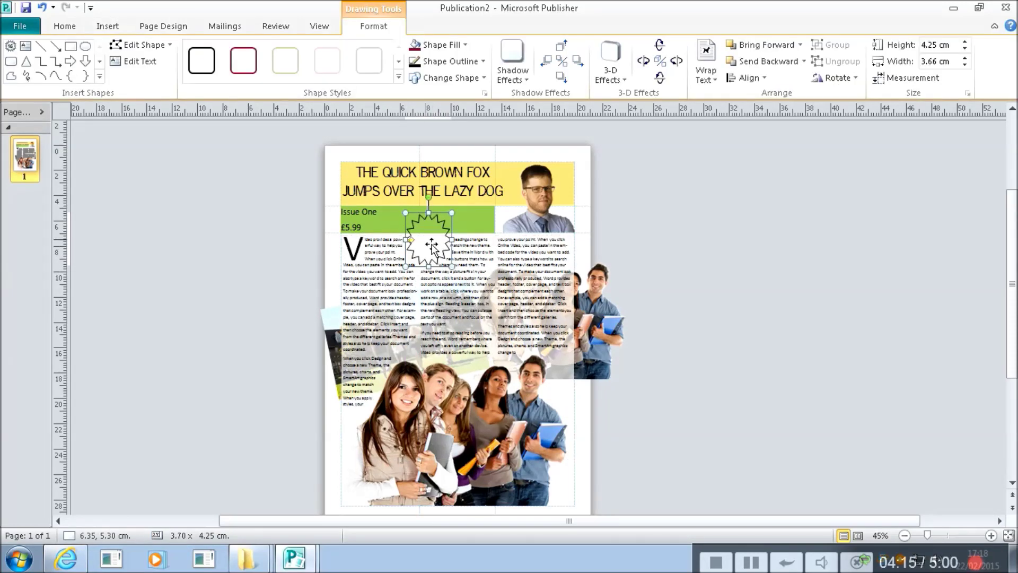
{"action": "left_click", "coordinate": [470, 49]}
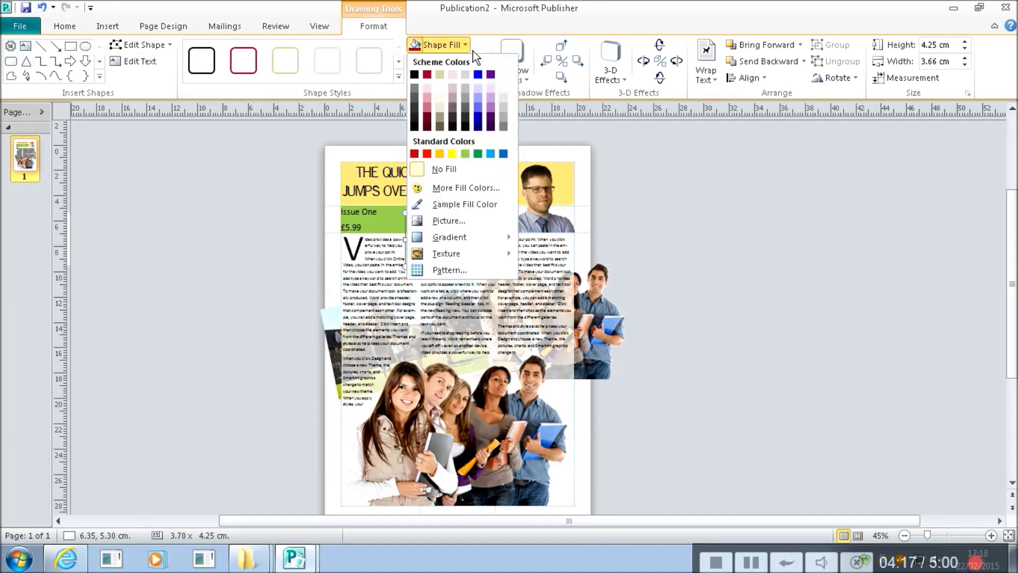
{"action": "left_click", "coordinate": [427, 153]}
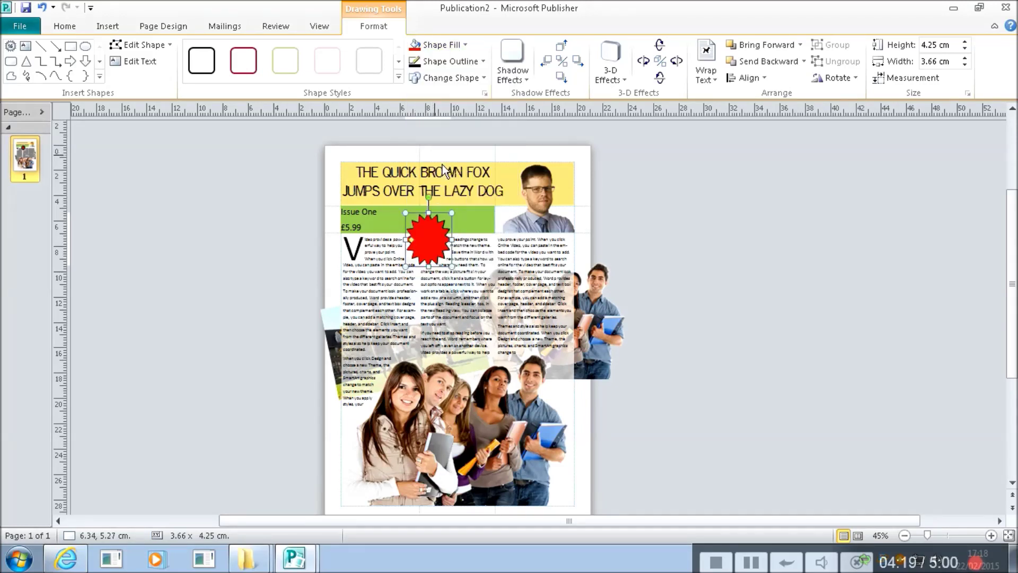
{"action": "right_click", "coordinate": [432, 252]}
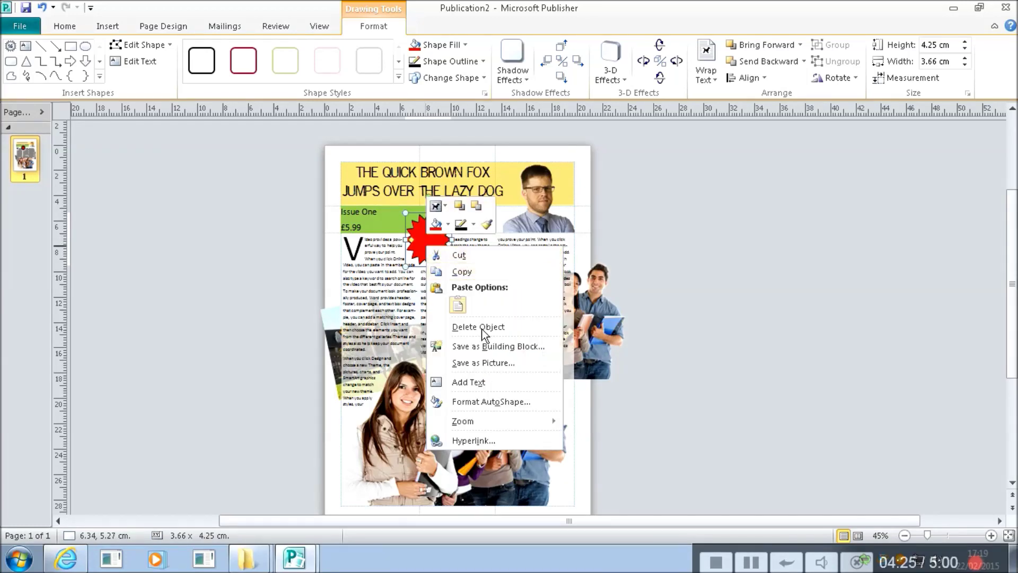
{"action": "left_click", "coordinate": [503, 382]}
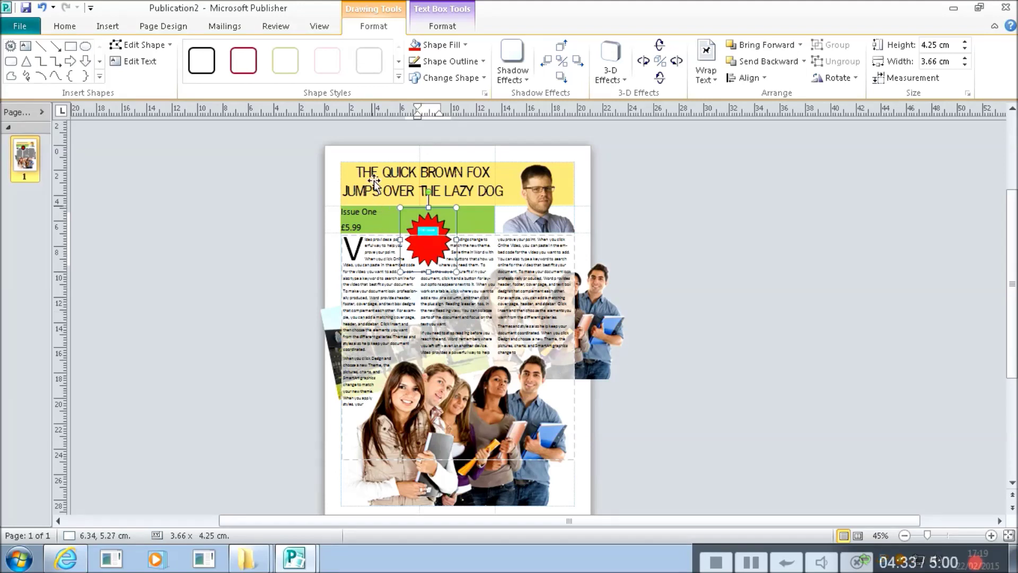
Make the starburst's 'First Issue' text 22 point and centre it in the shape.
{"action": "left_click", "coordinate": [81, 27]}
{"action": "left_click", "coordinate": [228, 50]}
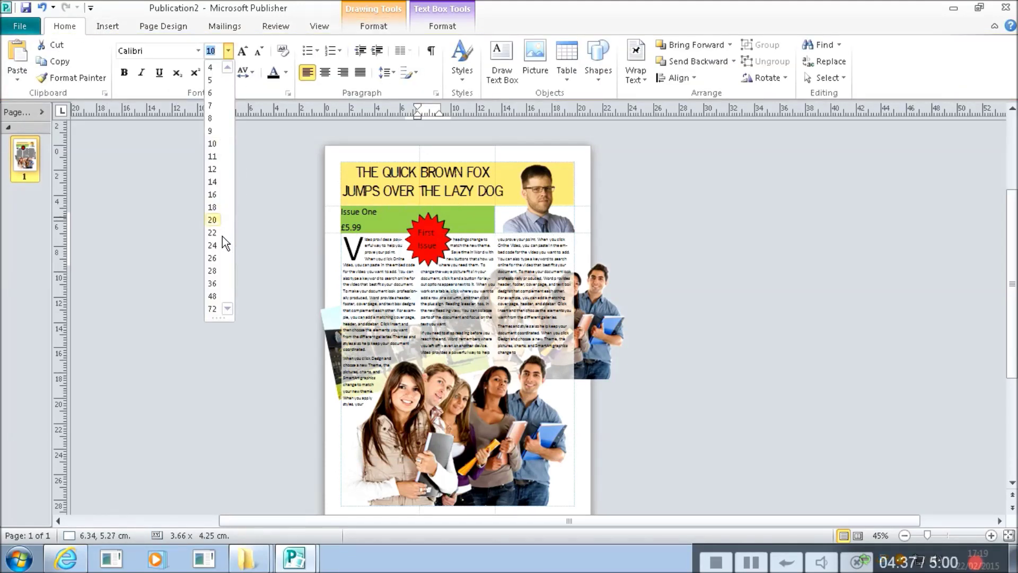
{"action": "left_click", "coordinate": [222, 234]}
{"action": "key", "text": "Escape"}
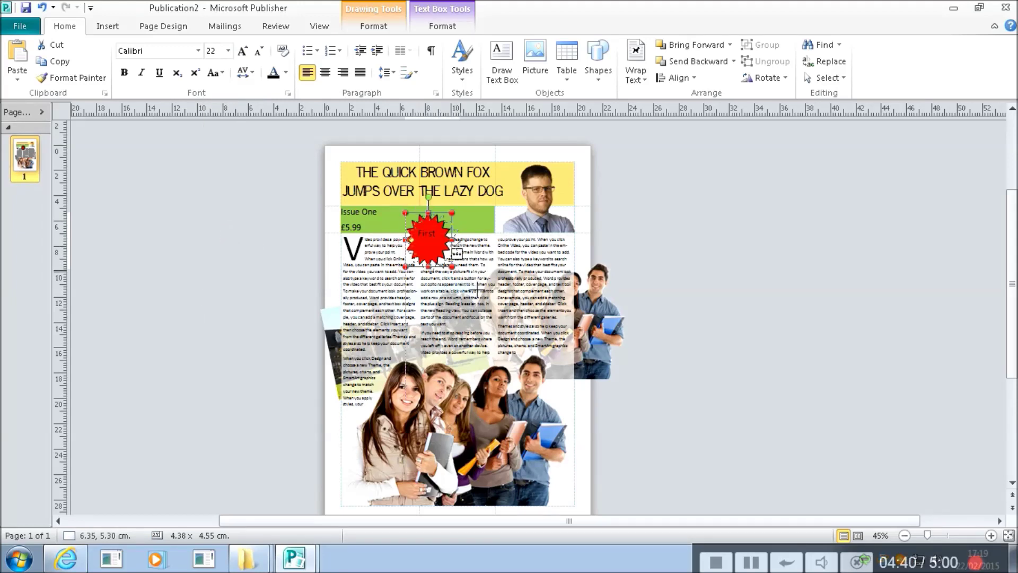
{"action": "left_click", "coordinate": [430, 238]}
{"action": "key", "text": "ctrl+a"}
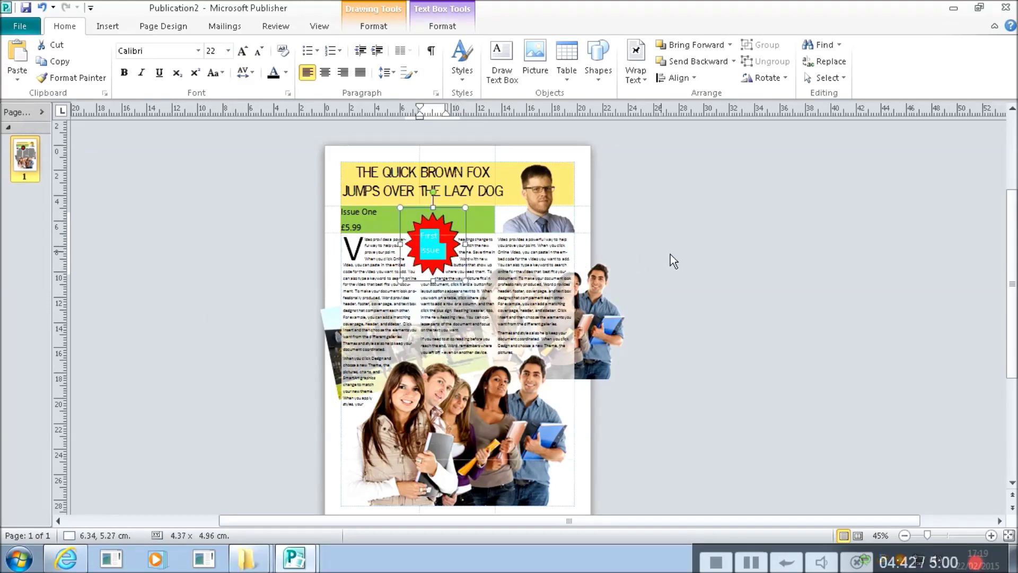
{"action": "left_click", "coordinate": [669, 254]}
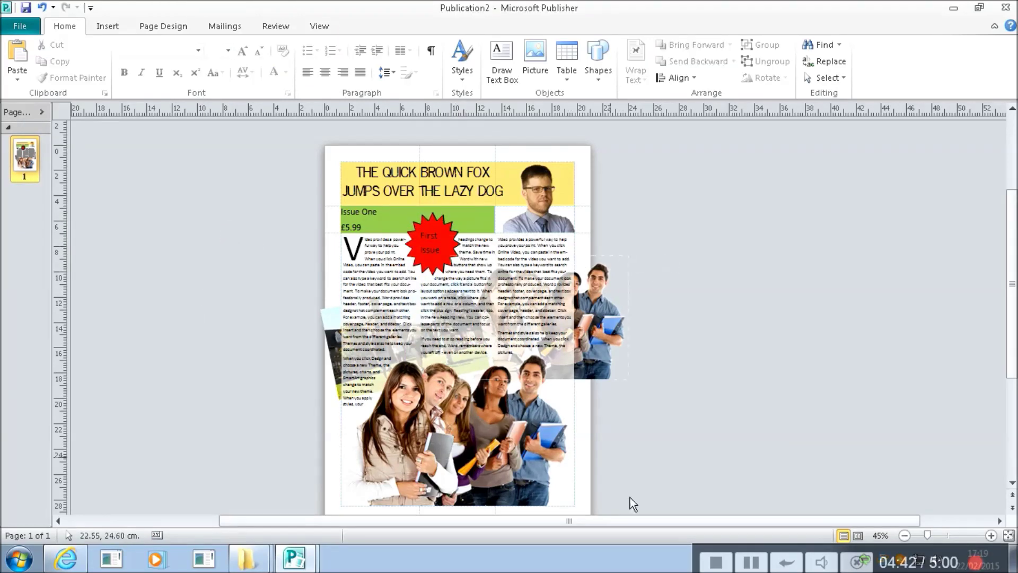
{"action": "left_click", "coordinate": [448, 253]}
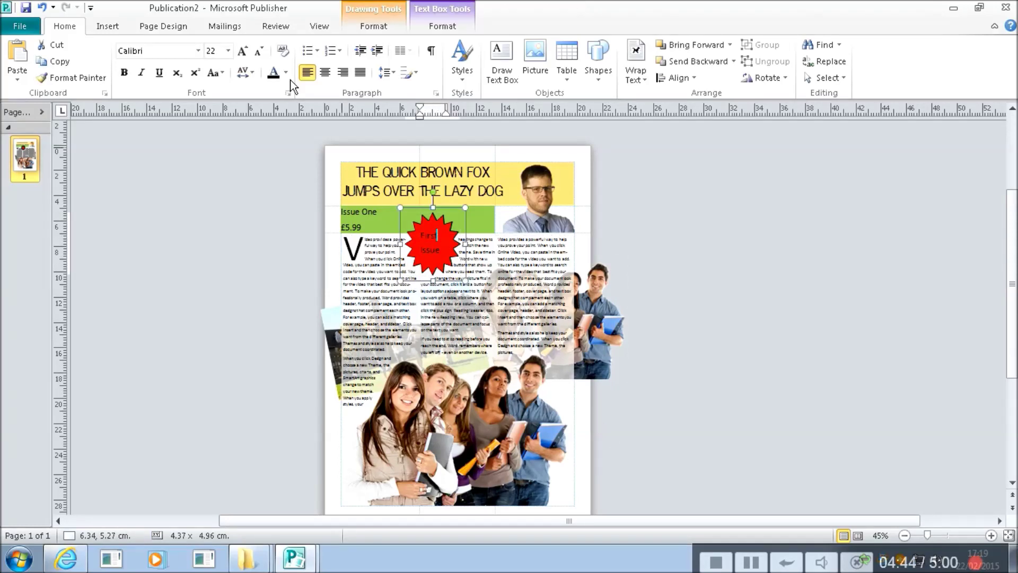
{"action": "left_click", "coordinate": [670, 295]}
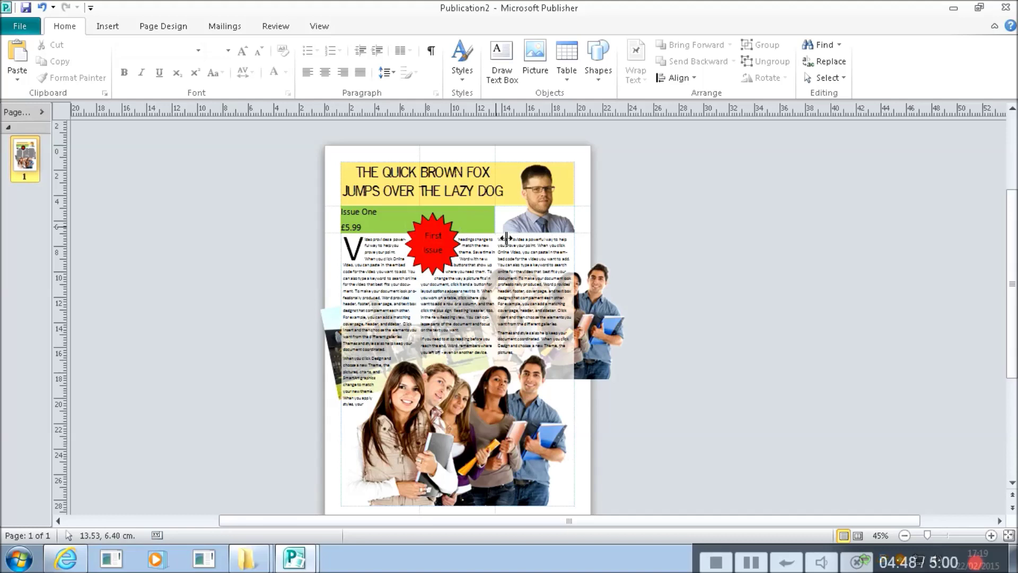